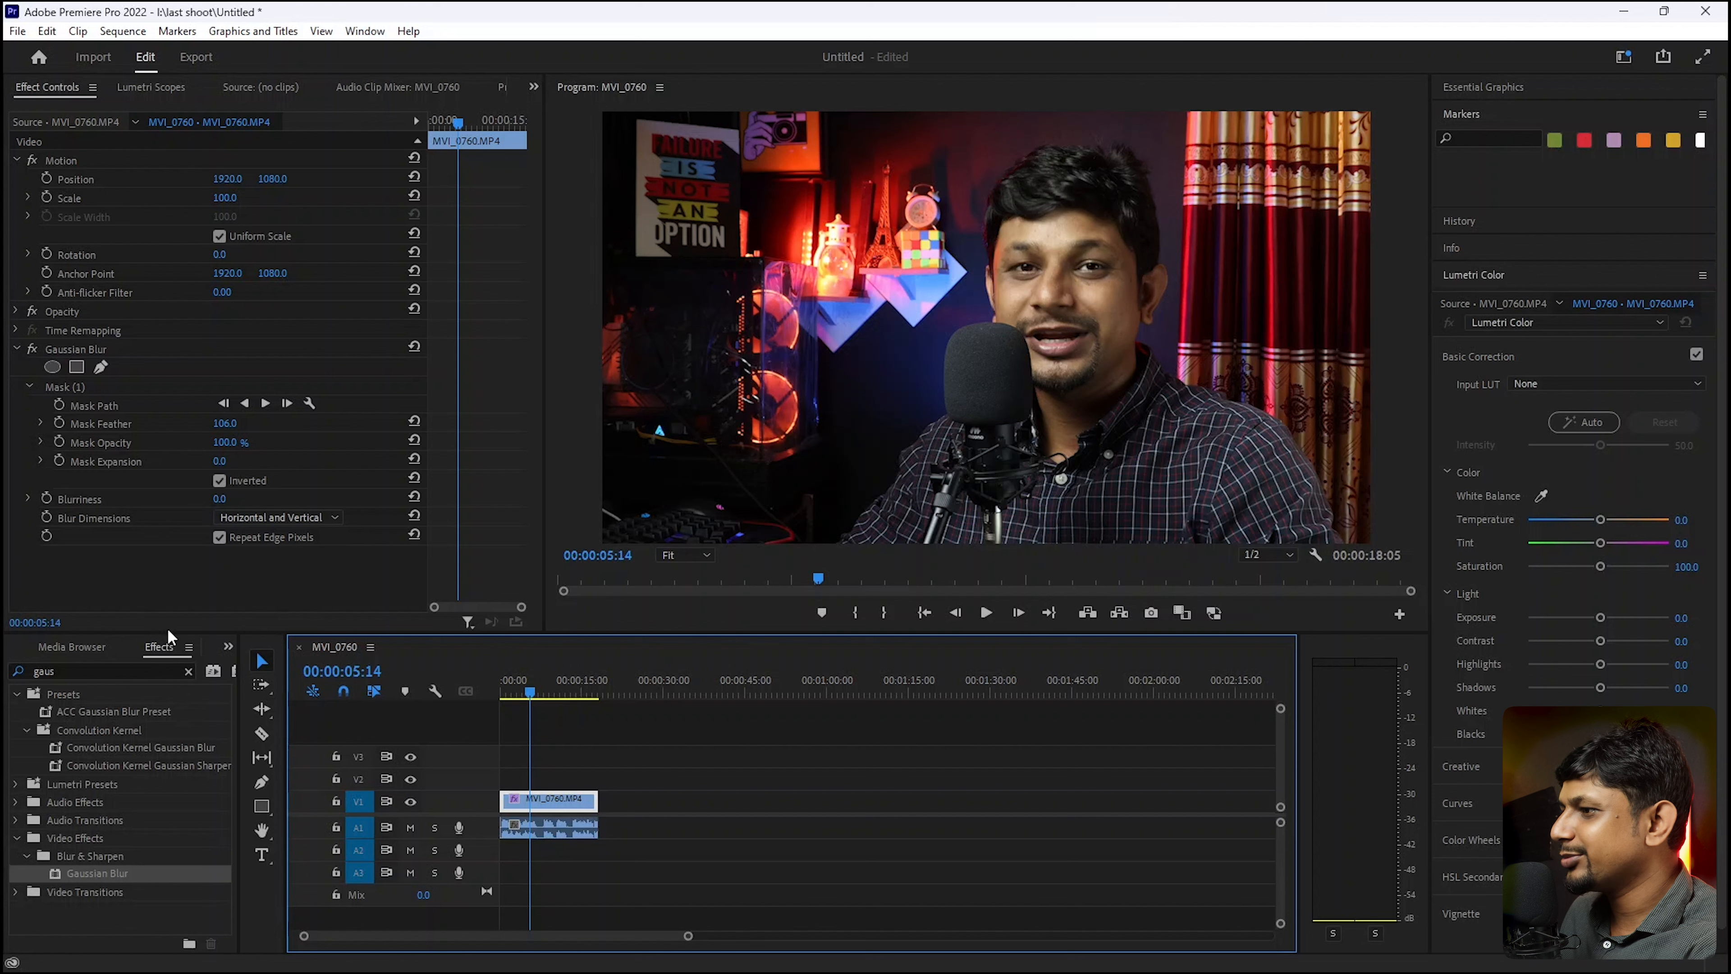
# - Remove the Gaussian Blur effect and its mask from the MVI_0760.MP4 clip
pyautogui.click(190, 664)
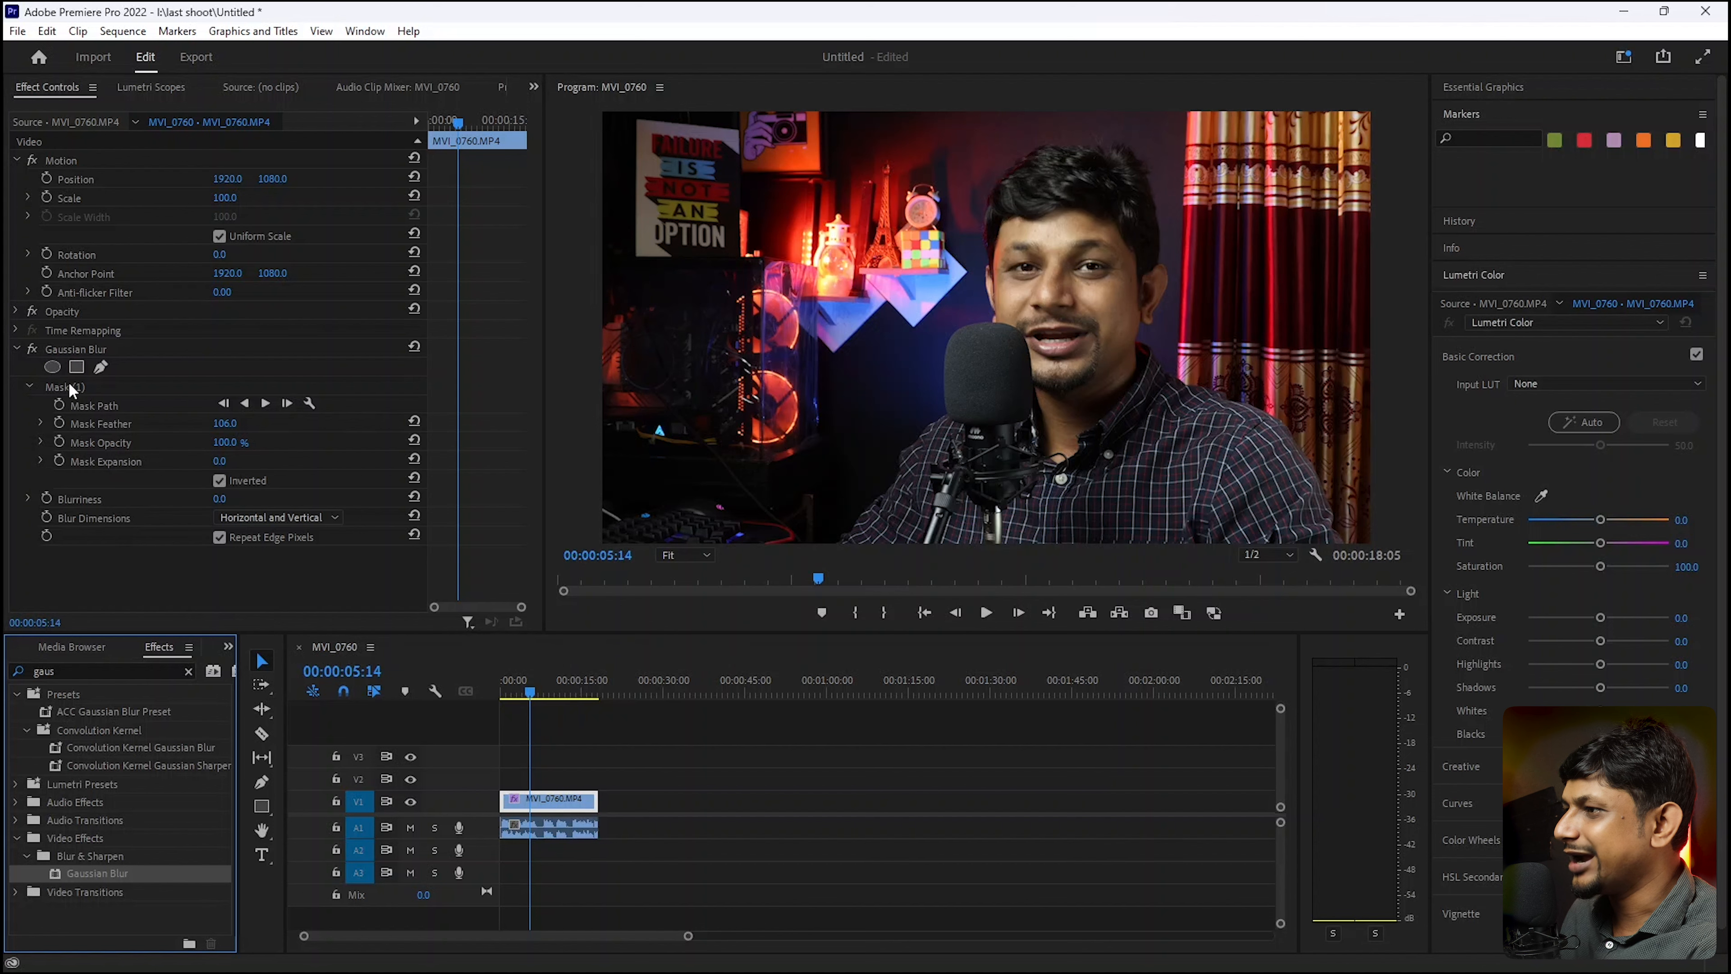
pyautogui.click(16, 349)
pyautogui.click(60, 347)
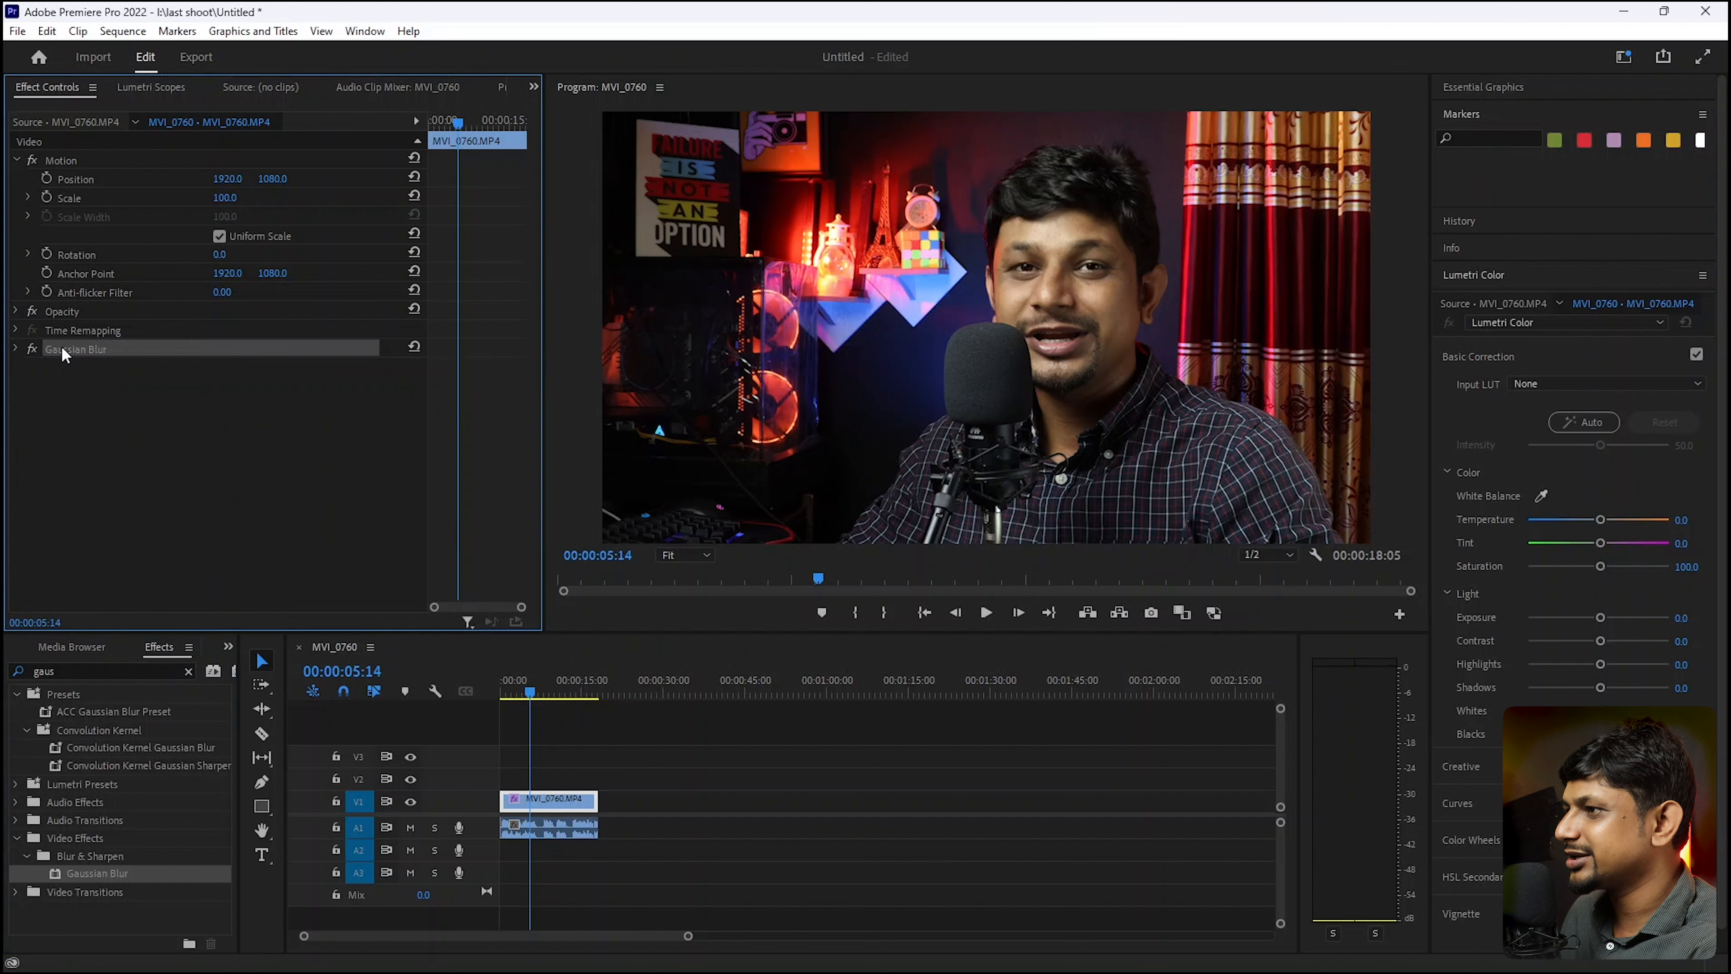
pyautogui.press('Delete')
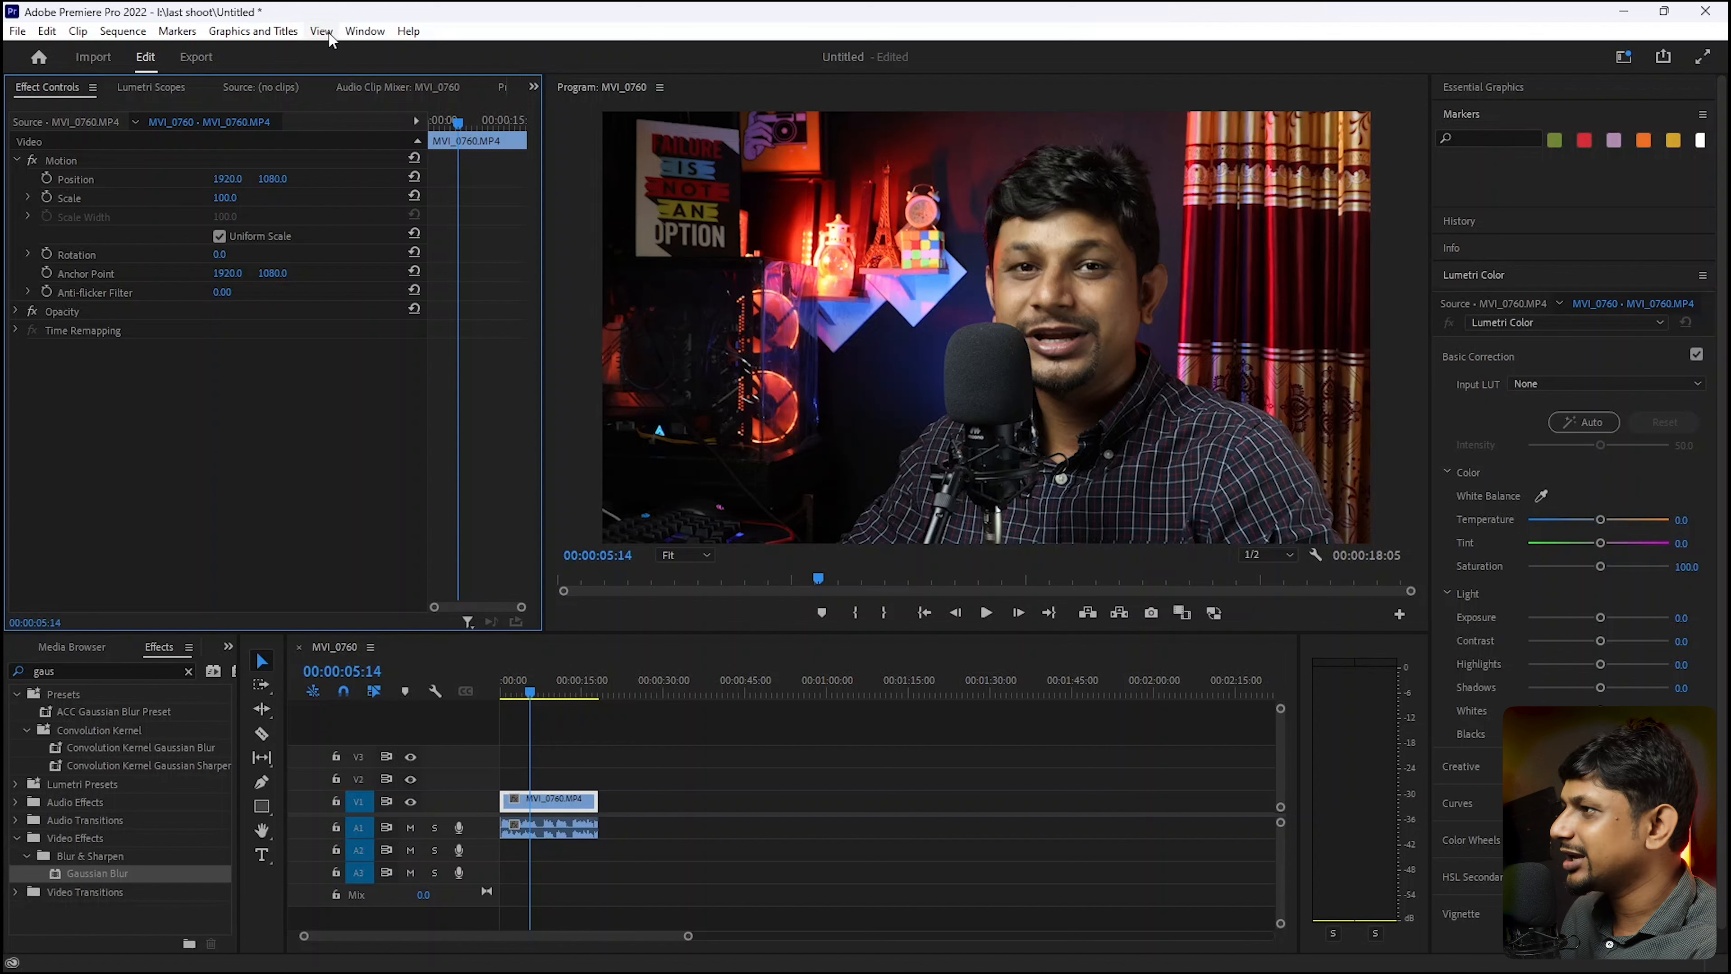
# - Add a Lumetri Color effect to the MVI_0760.MP4 clip with its temperature left at 0.0
pyautogui.click(367, 32)
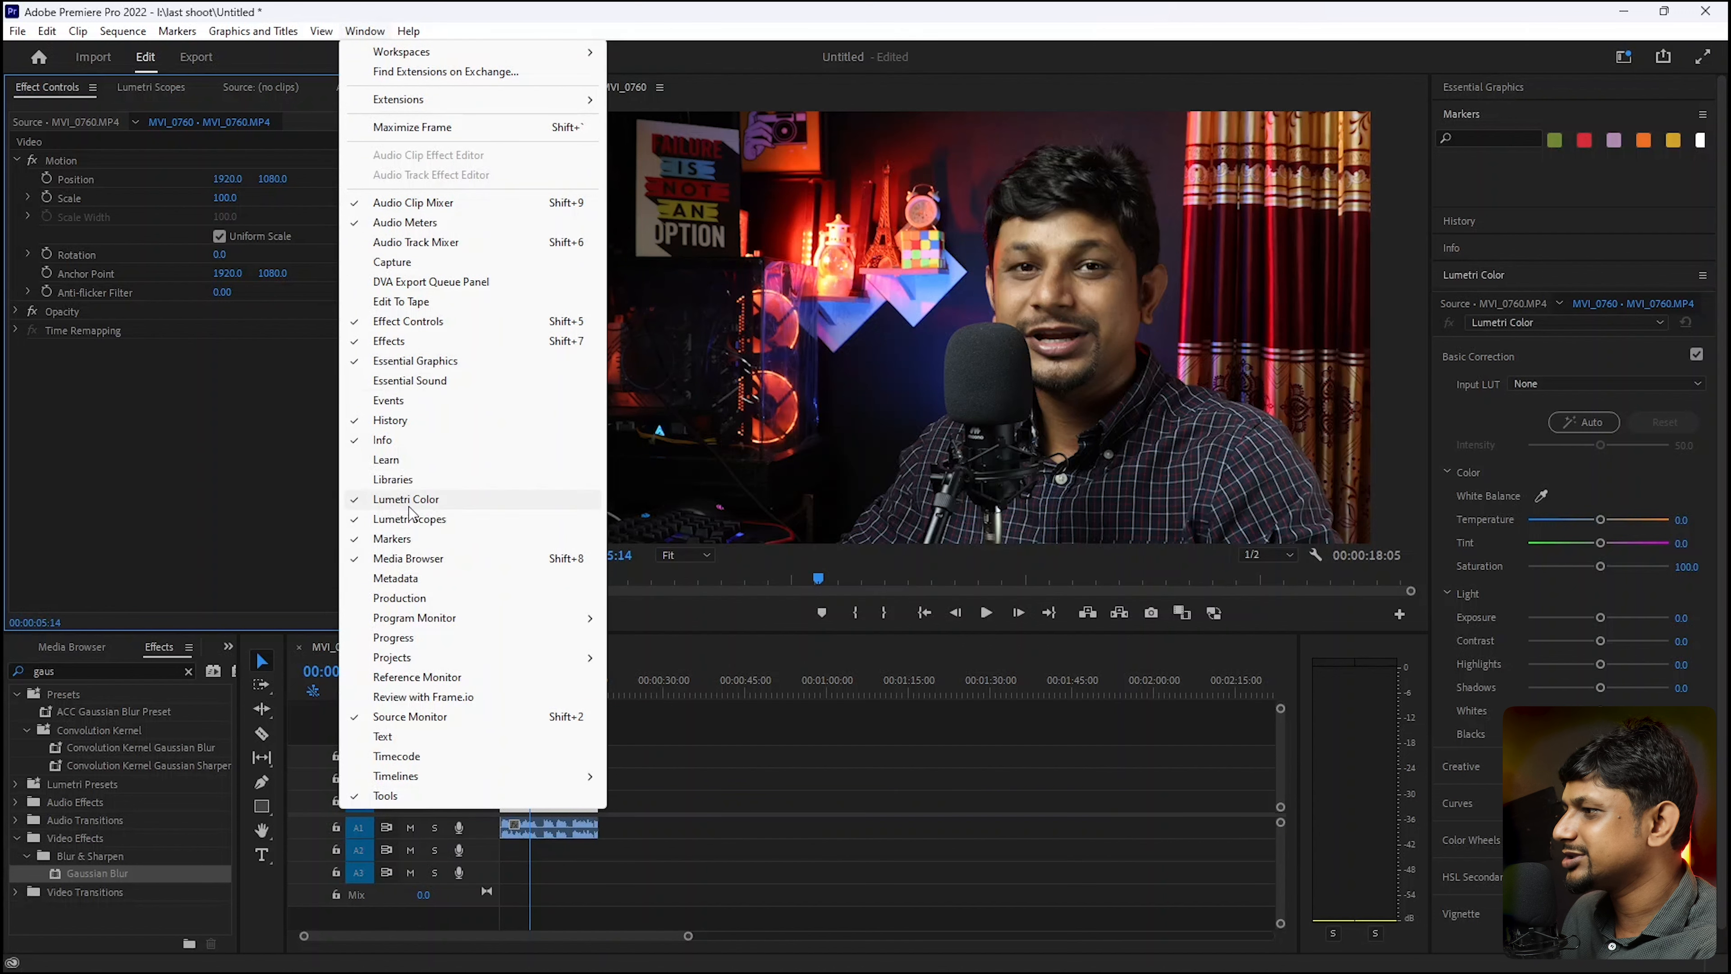
pyautogui.click(218, 452)
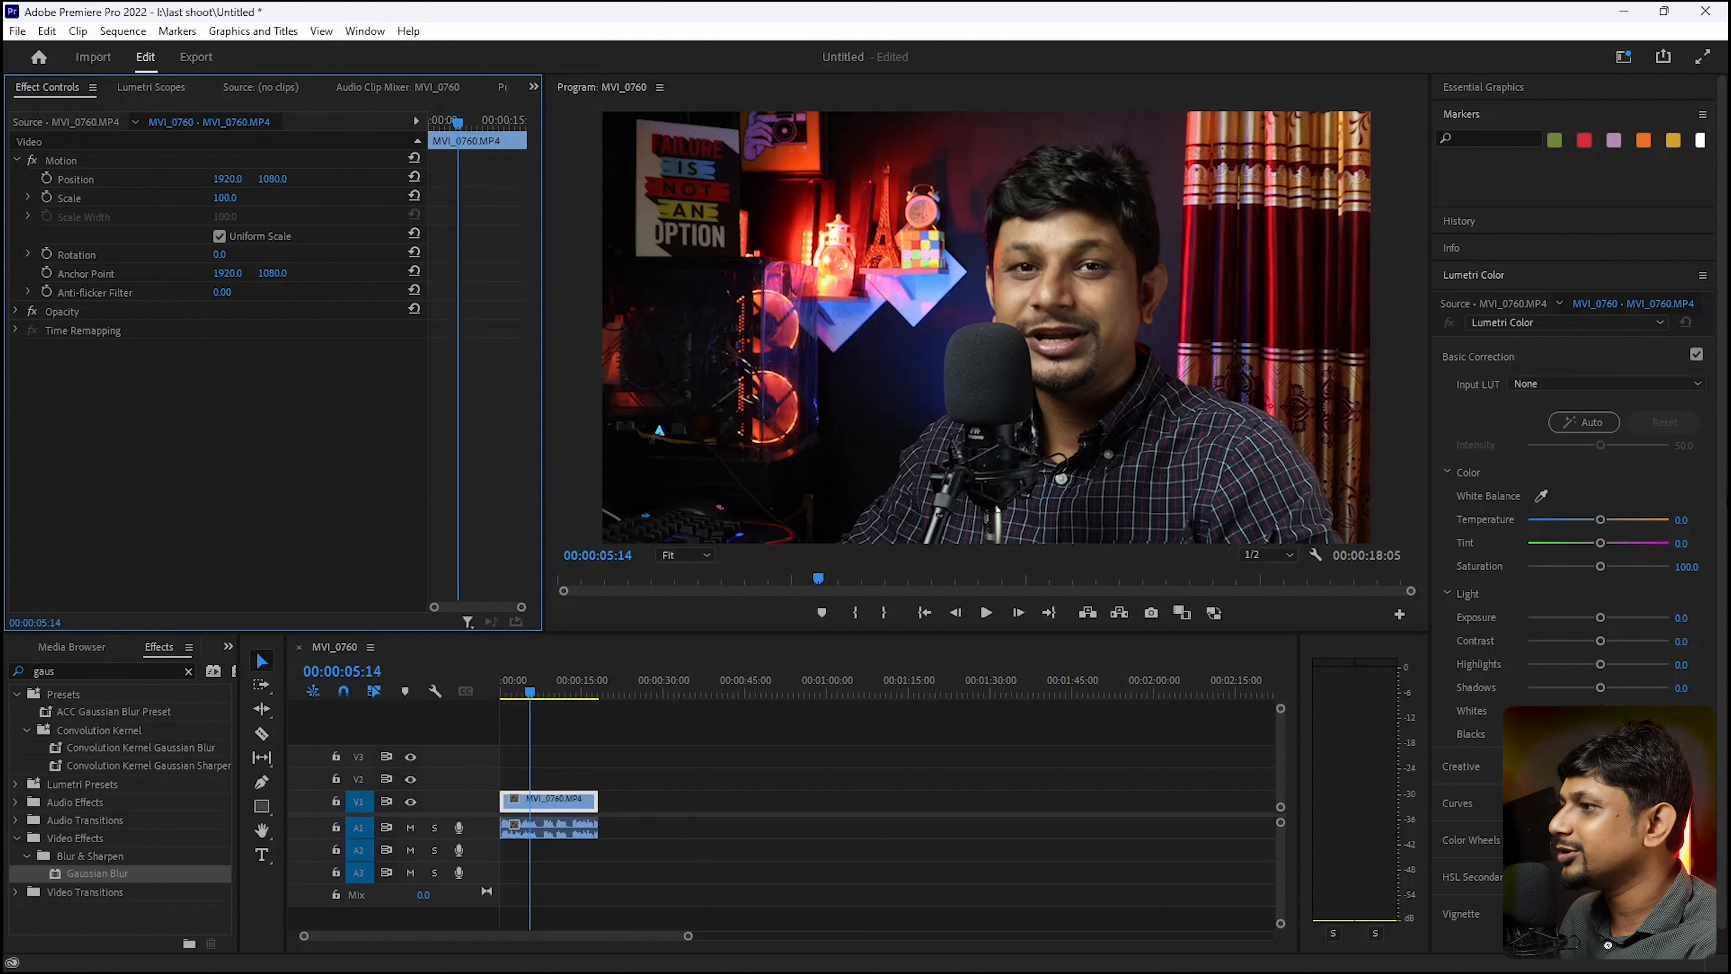
pyautogui.click(1600, 521)
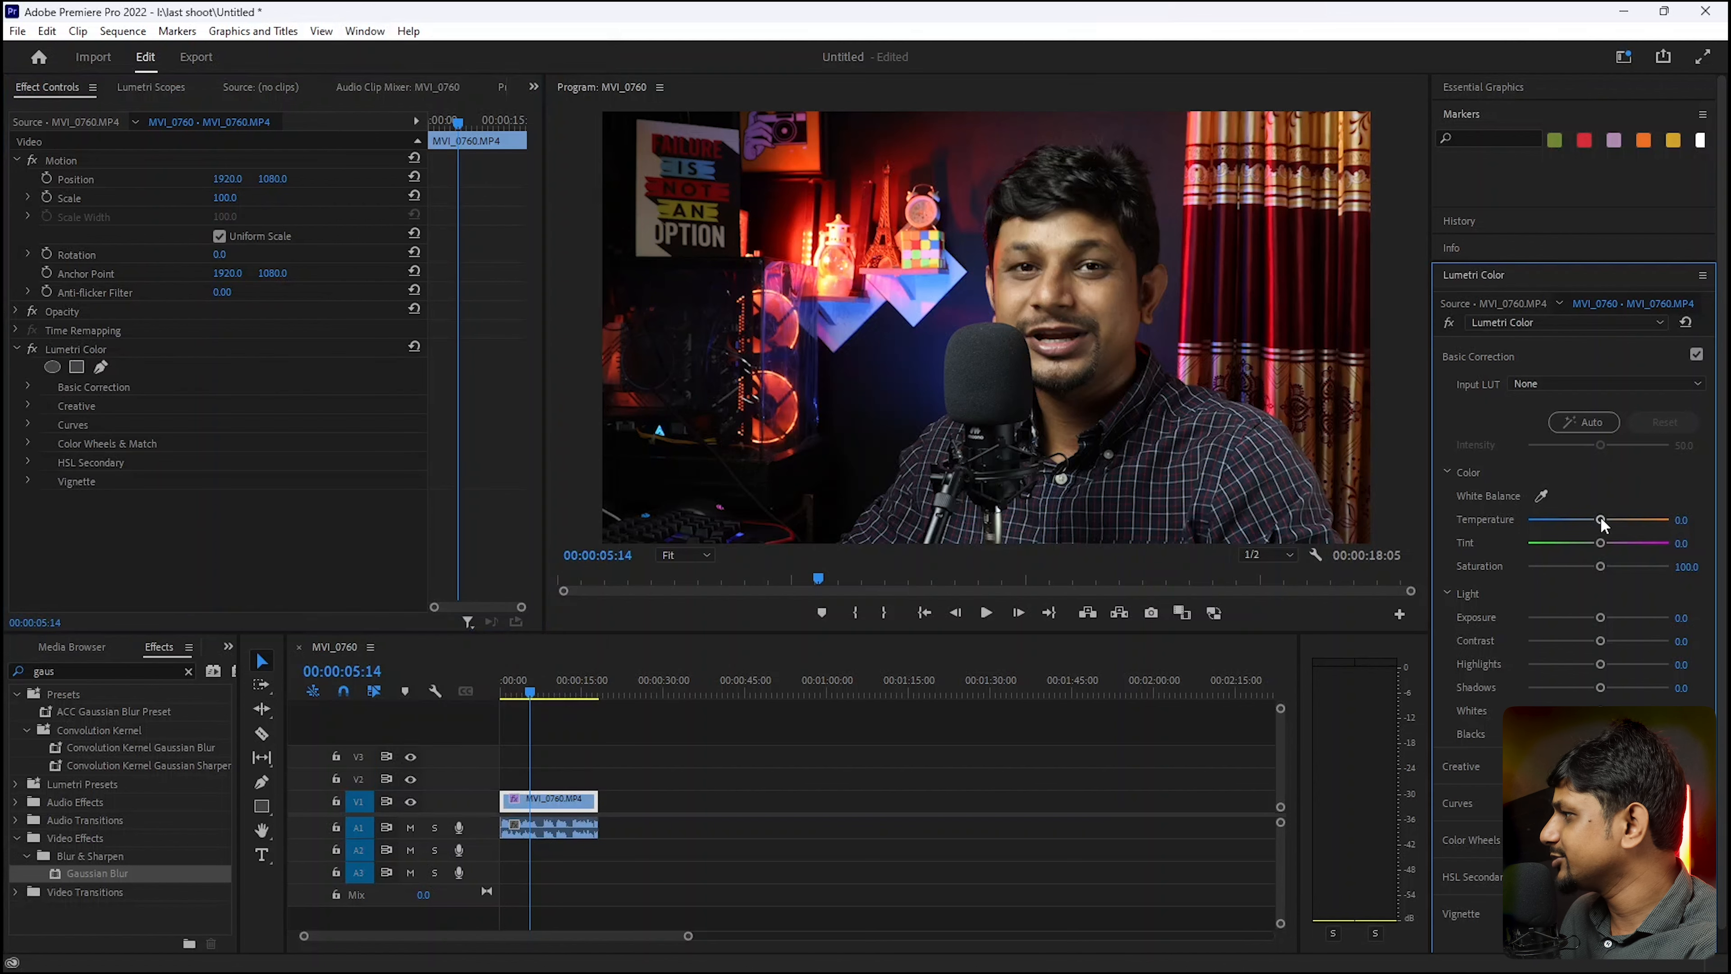
pyautogui.click(65, 351)
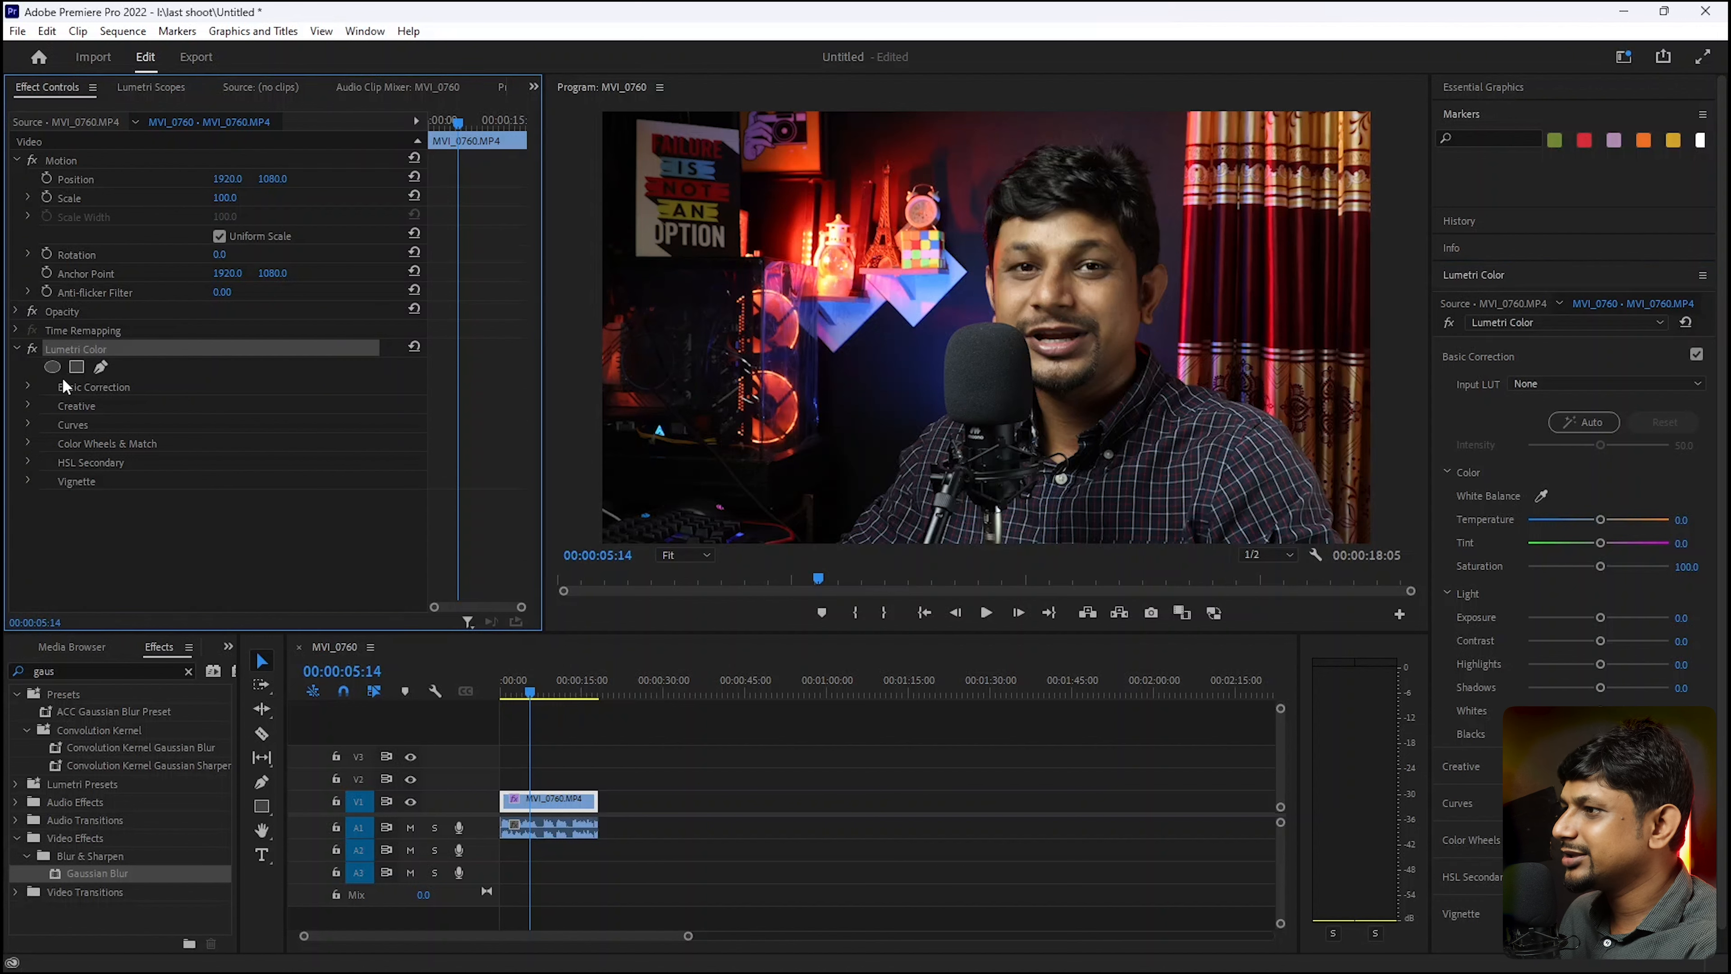
pyautogui.click(30, 385)
pyautogui.click(30, 388)
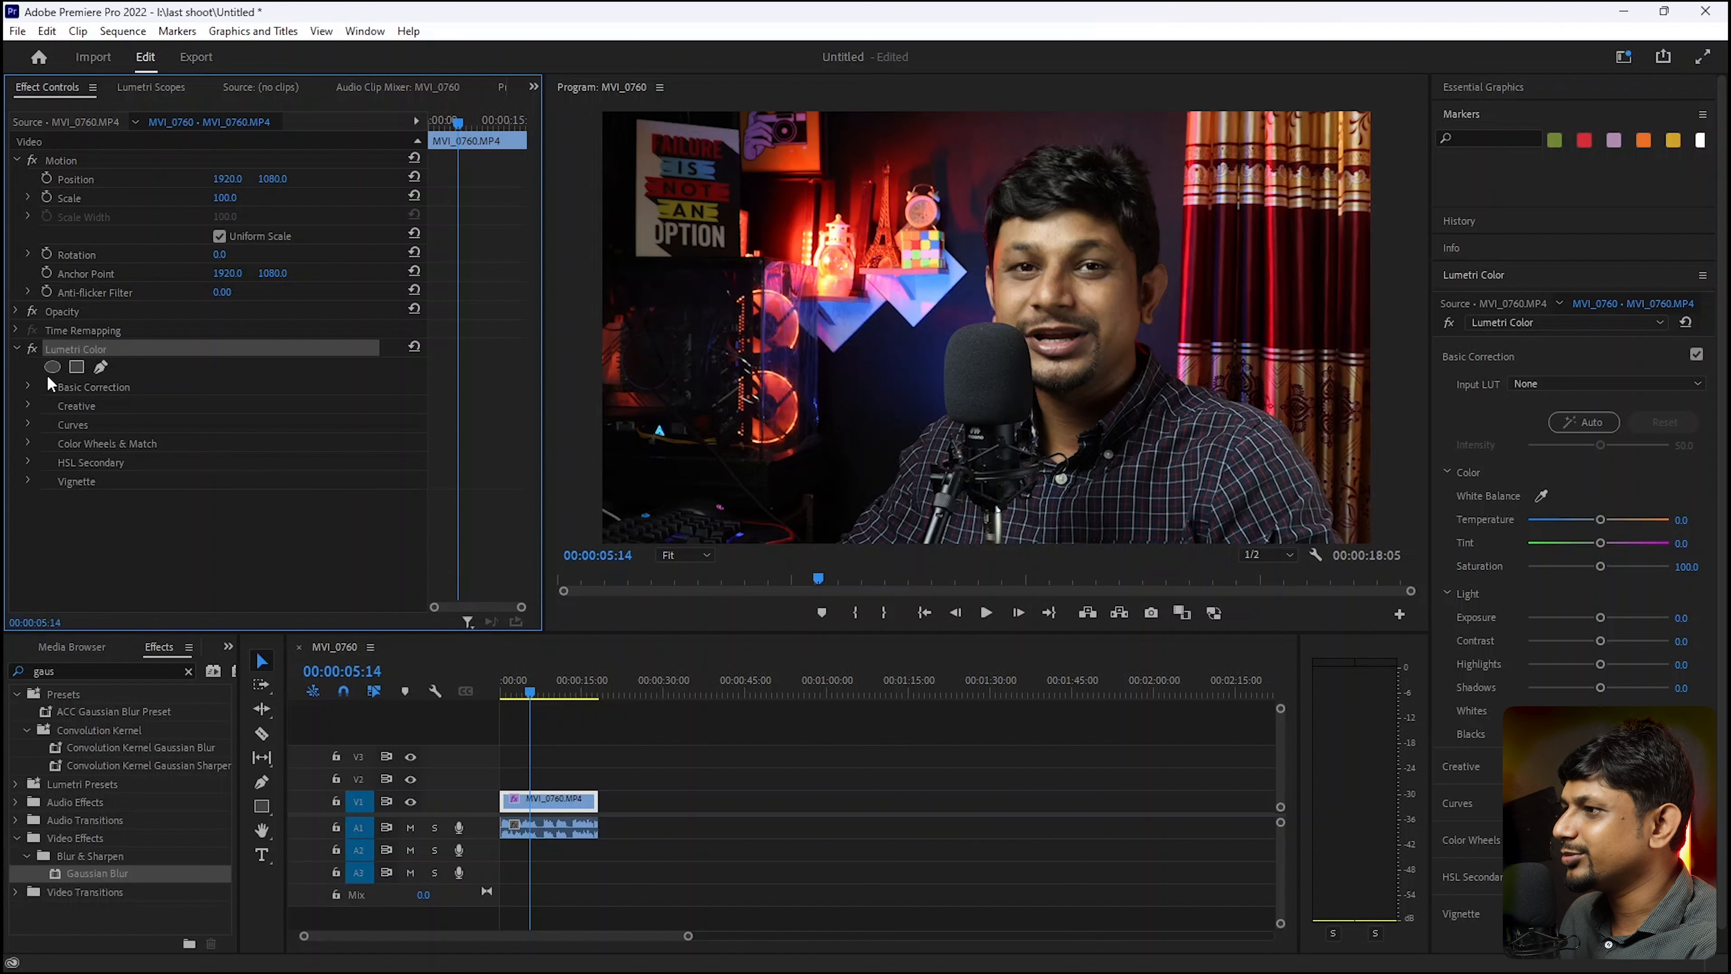
# - Draw a closed free-form Bezier mask on Lumetri Color around the man's face and neck, skirting the microphone, and fine-tune its points
pyautogui.click(103, 368)
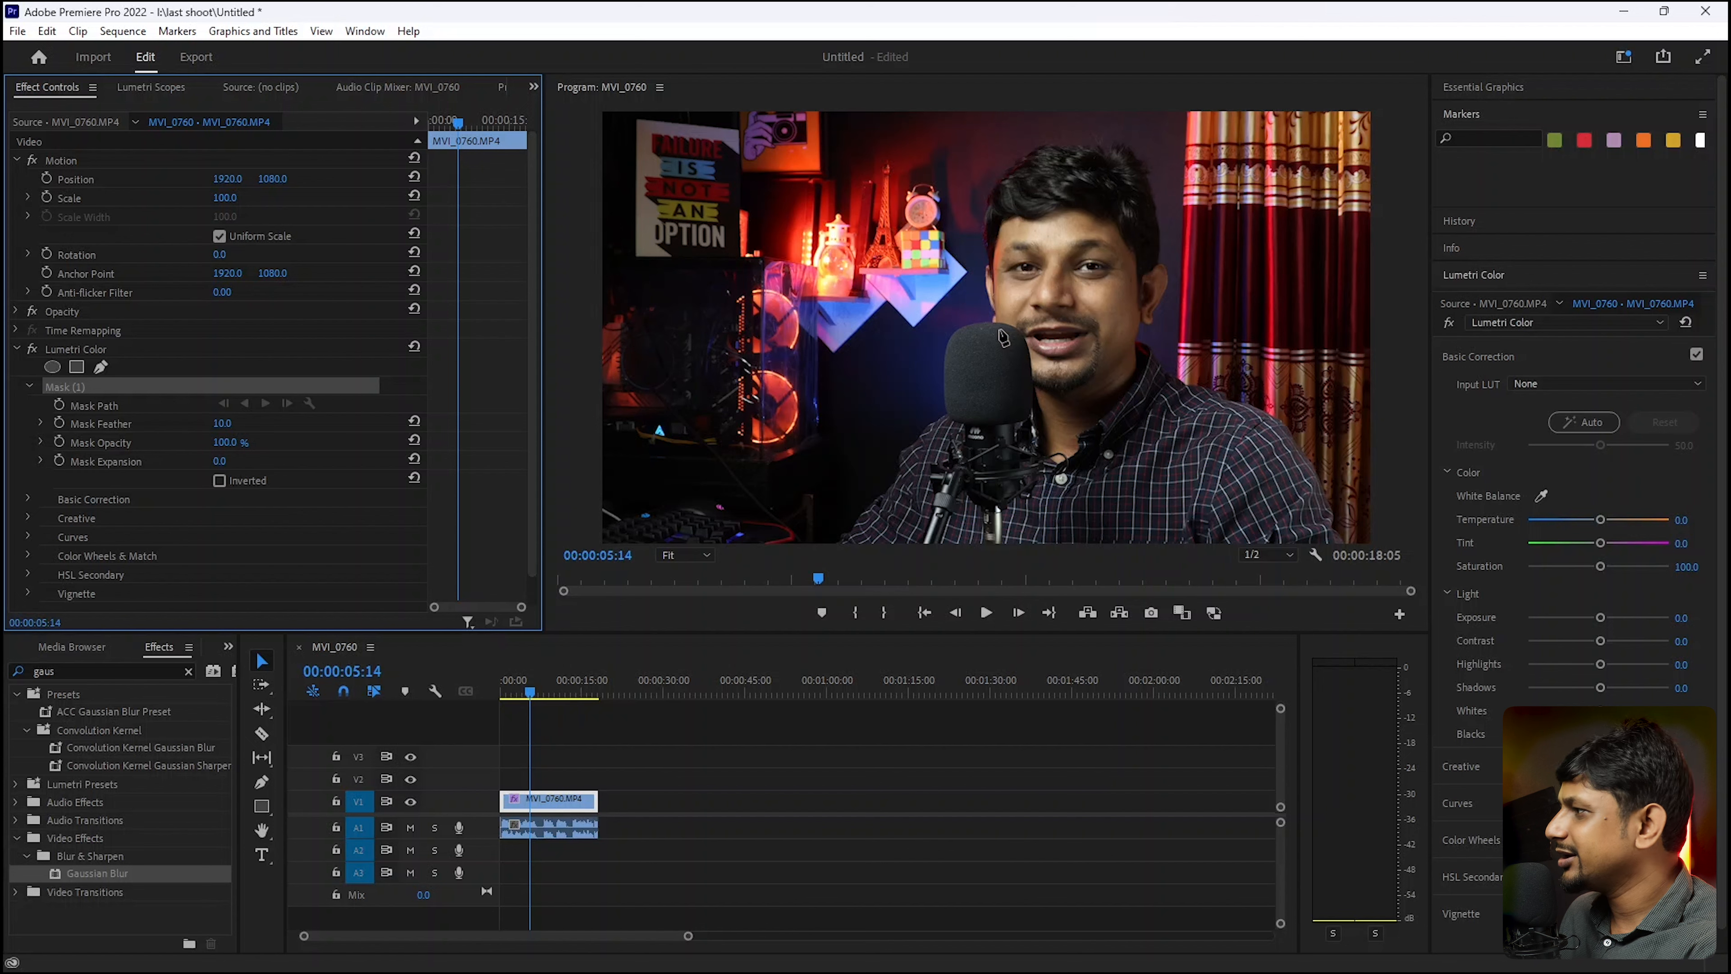
pyautogui.moveTo(995, 323); pyautogui.dragTo(999, 254)
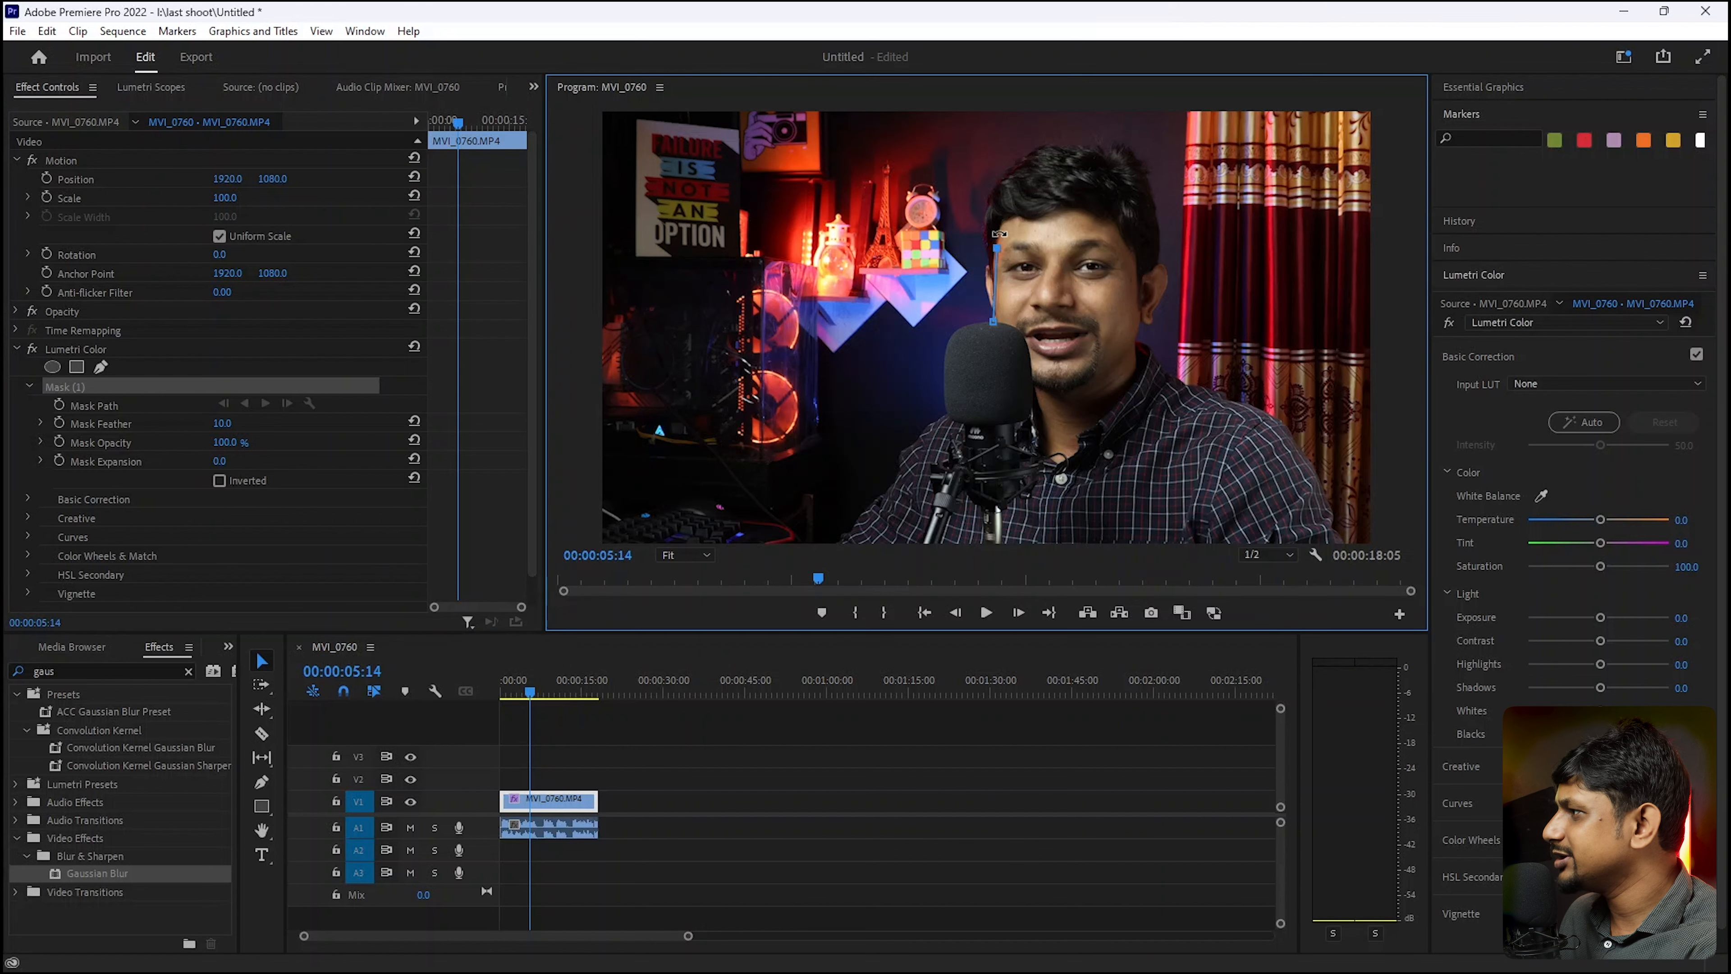
pyautogui.click(1036, 224)
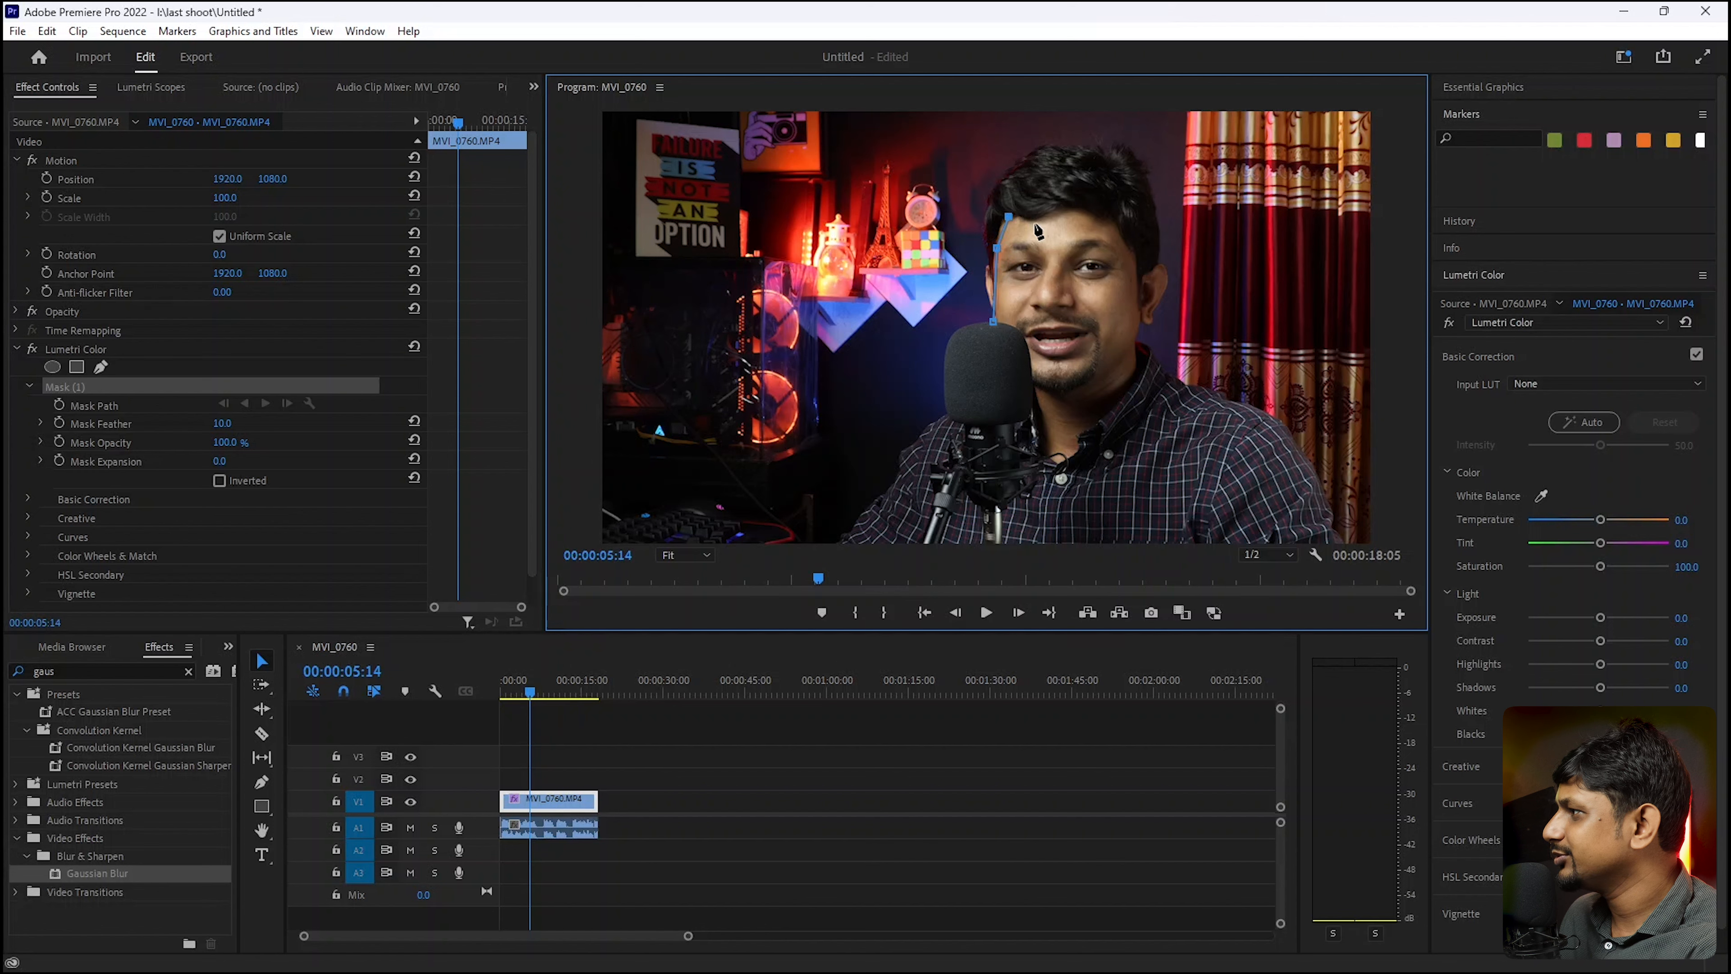
pyautogui.click(1071, 210)
pyautogui.click(1102, 222)
pyautogui.click(1128, 245)
pyautogui.click(1135, 286)
pyautogui.click(1138, 318)
pyautogui.click(1139, 352)
pyautogui.click(1115, 402)
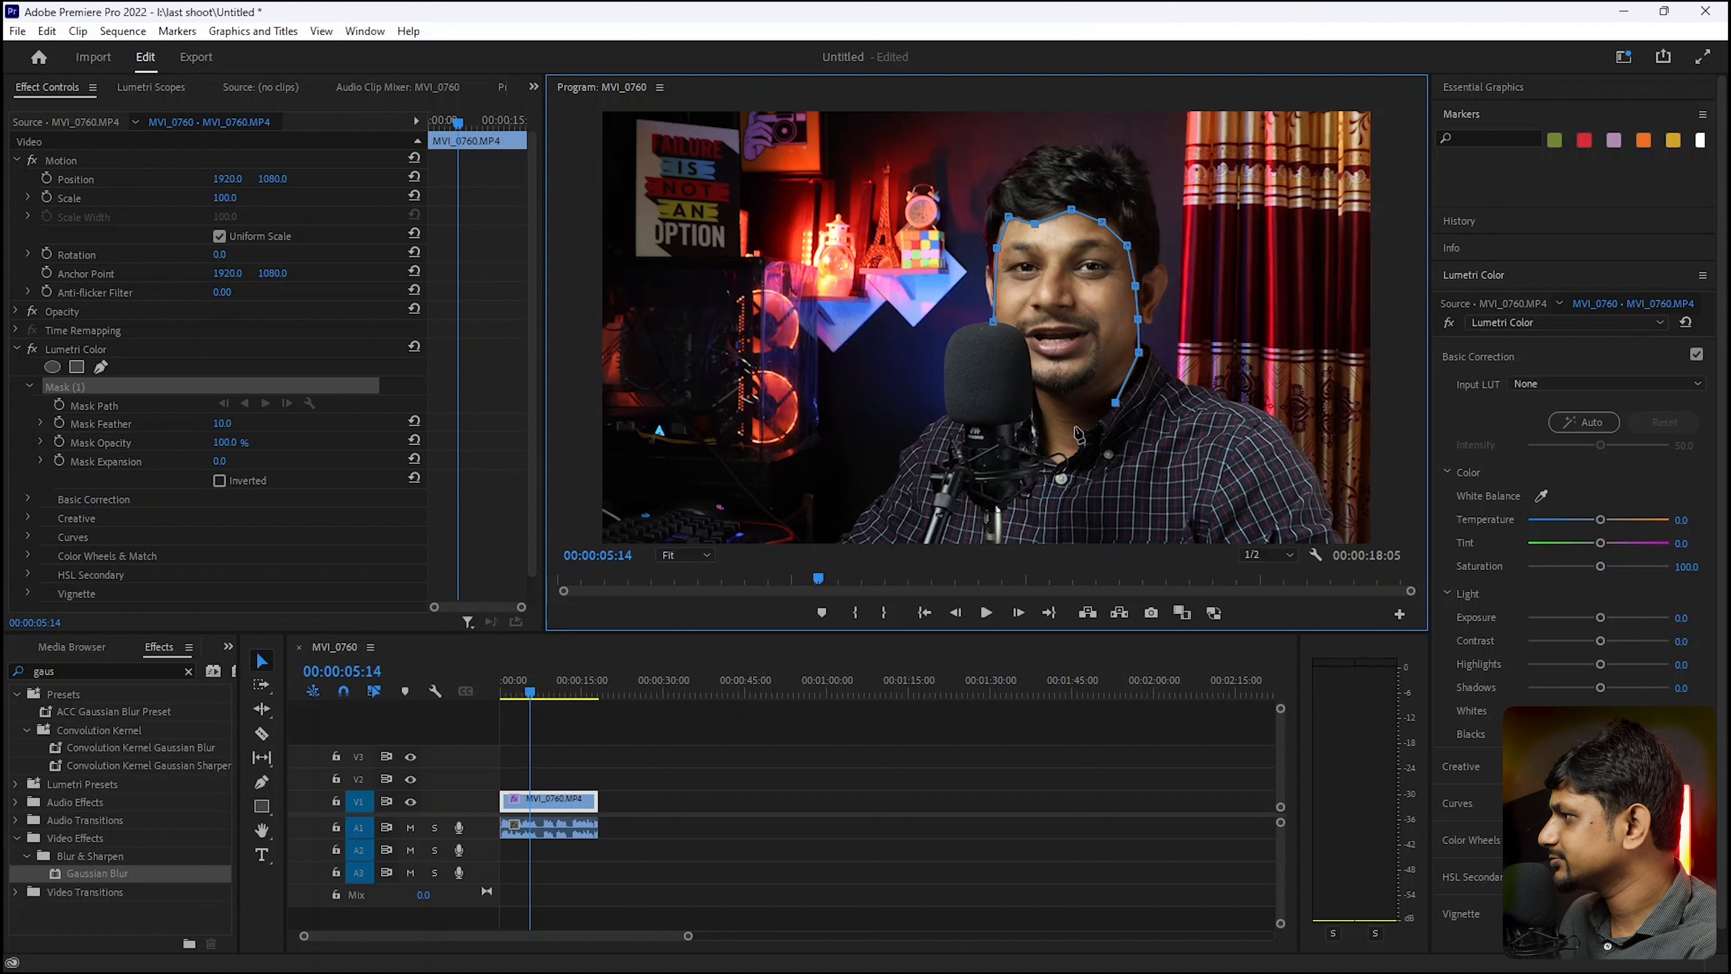
pyautogui.click(1074, 444)
pyautogui.click(1053, 452)
pyautogui.click(1036, 393)
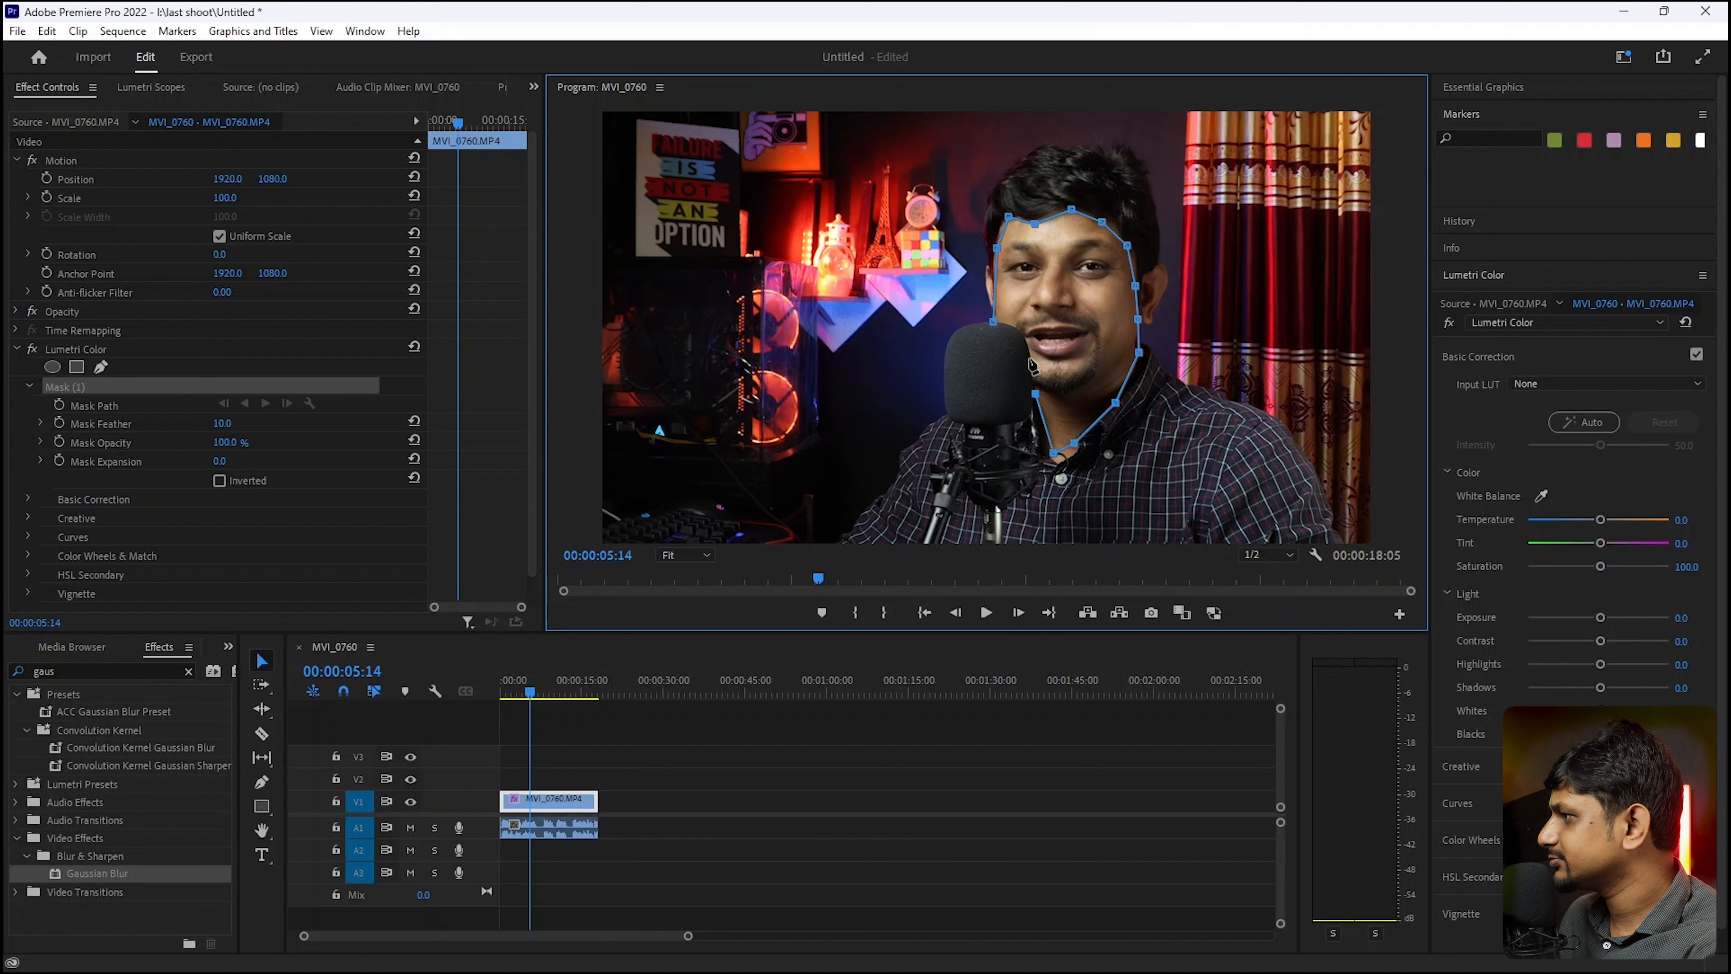
pyautogui.click(1027, 343)
pyautogui.click(1001, 330)
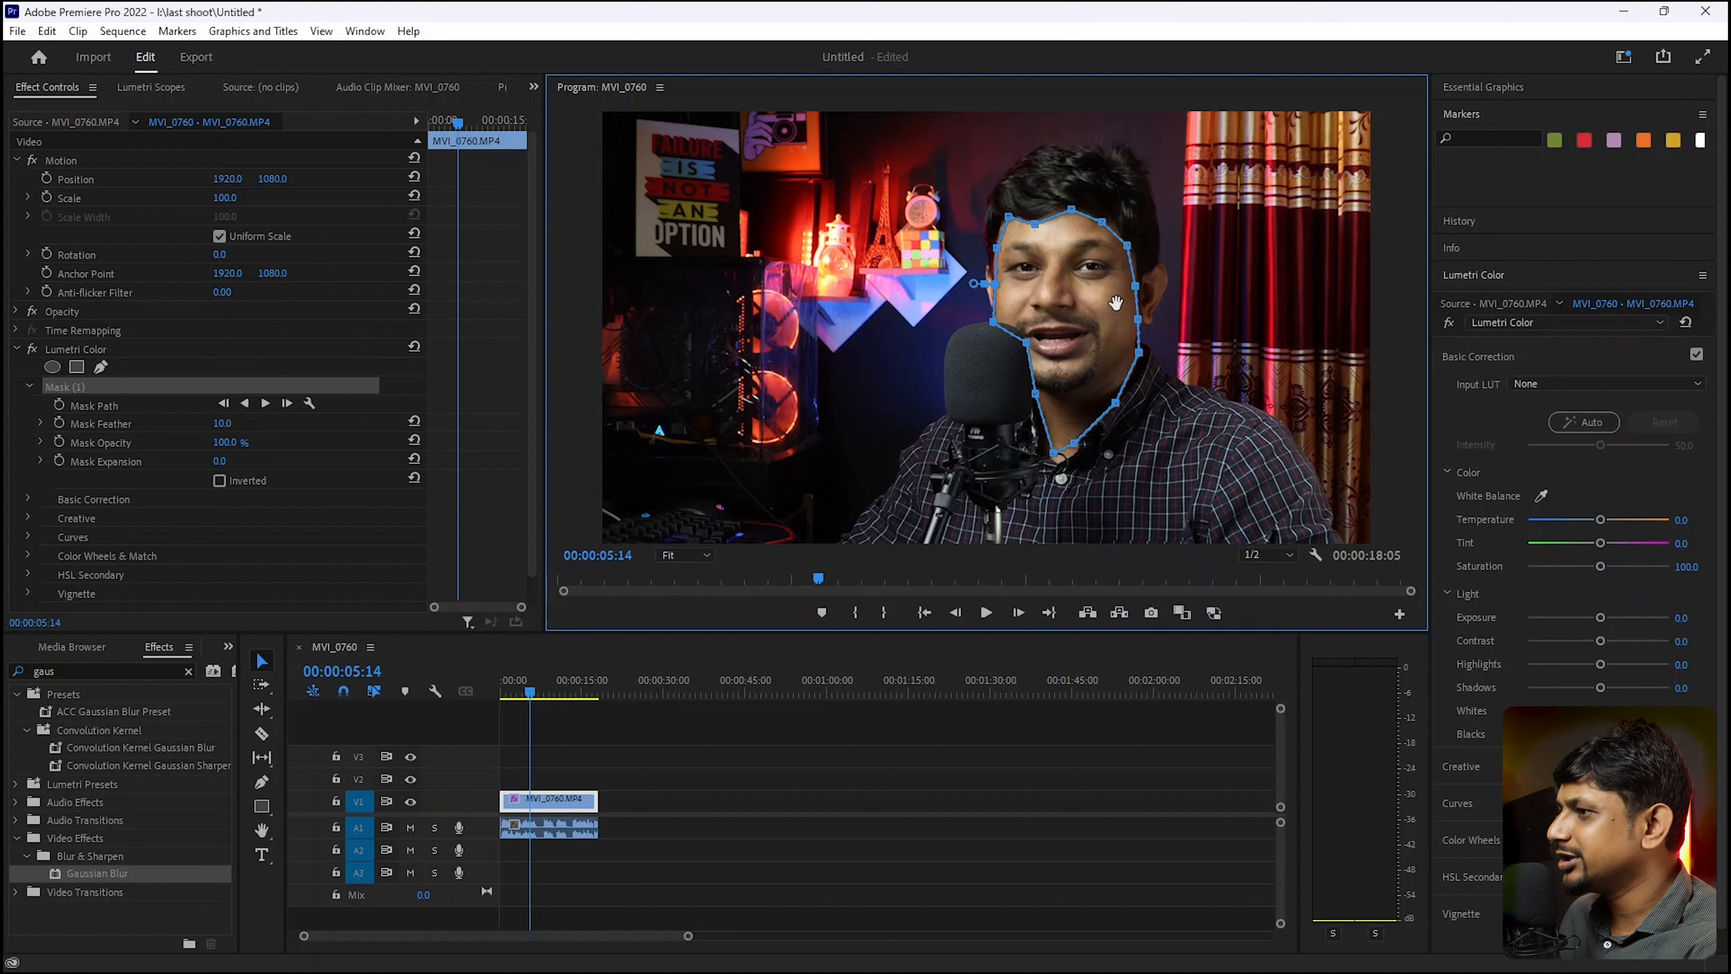
pyautogui.moveTo(998, 285); pyautogui.dragTo(995, 246)
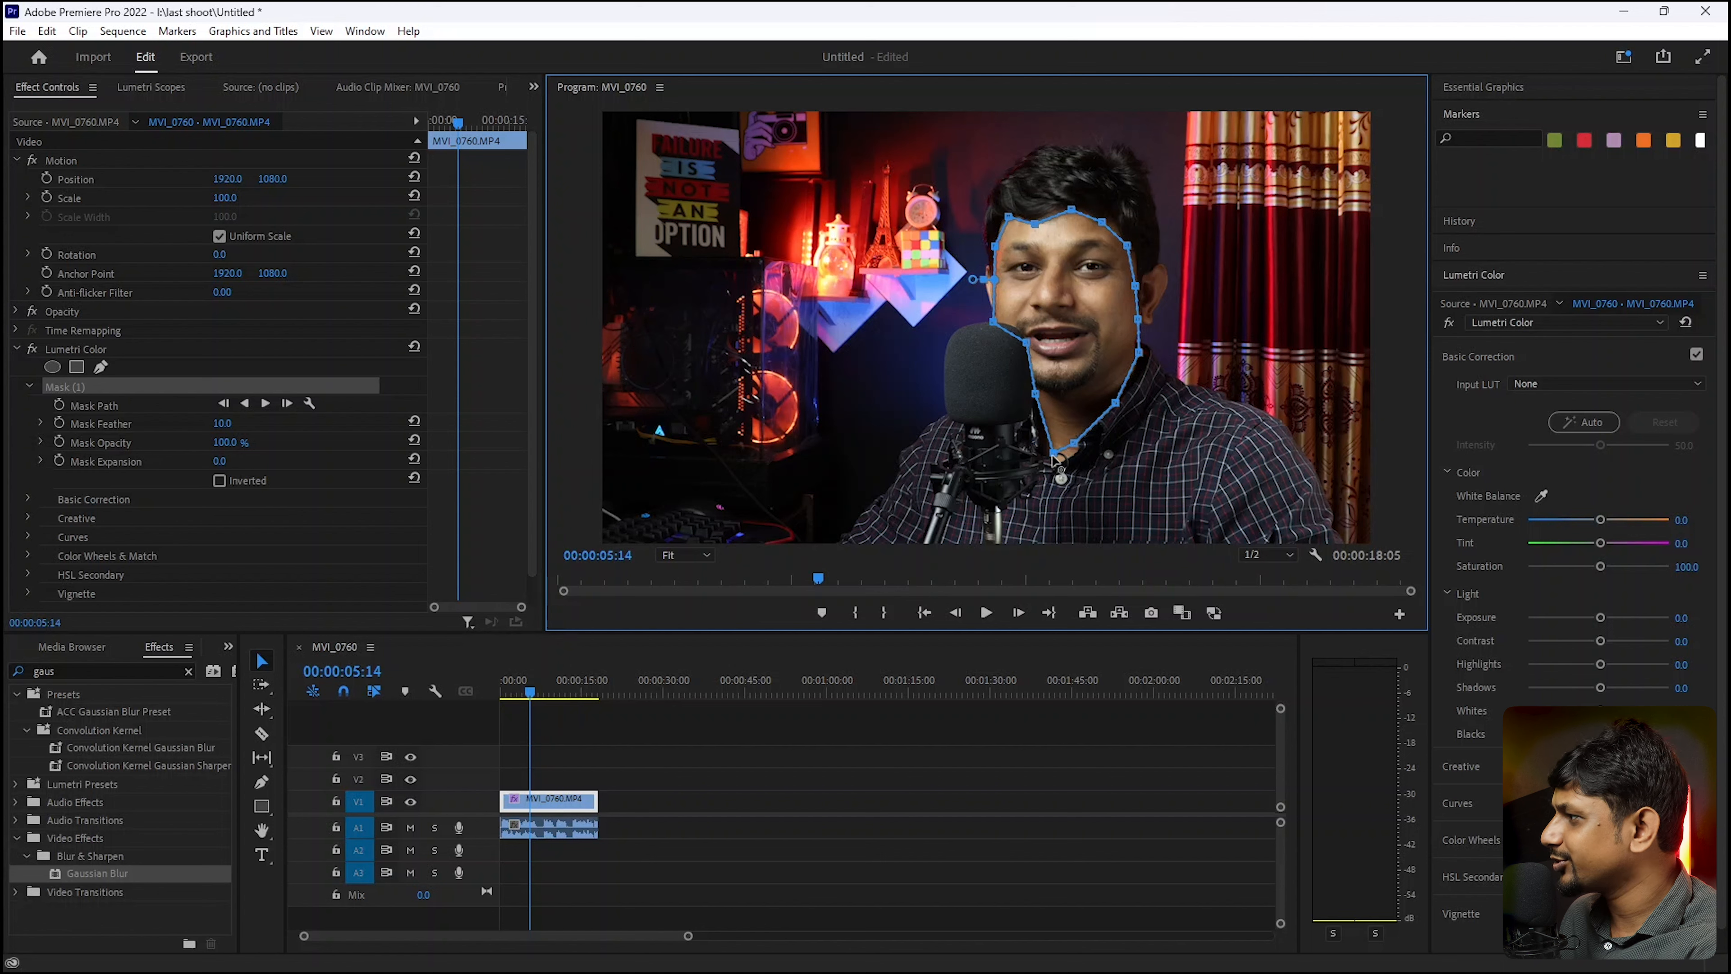
pyautogui.moveTo(1072, 448); pyautogui.dragTo(1076, 455)
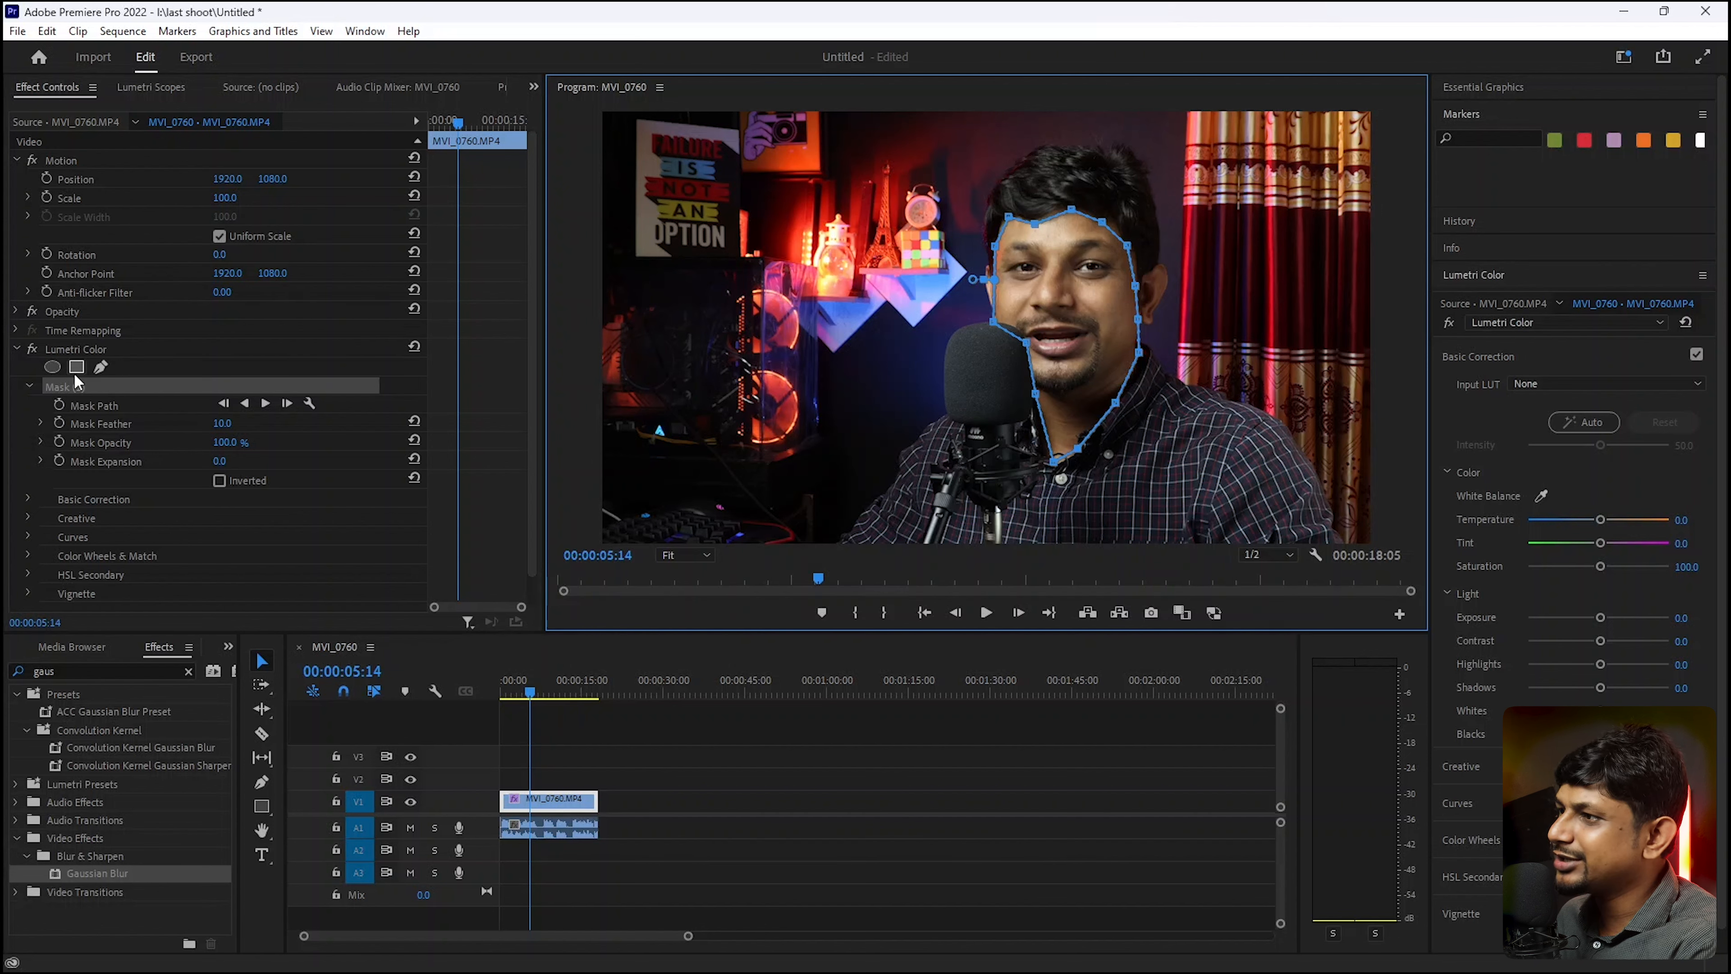
# - Enable Mask Path animation and move its keyframe to the clip's start at 00:00:00:00
pyautogui.click(60, 405)
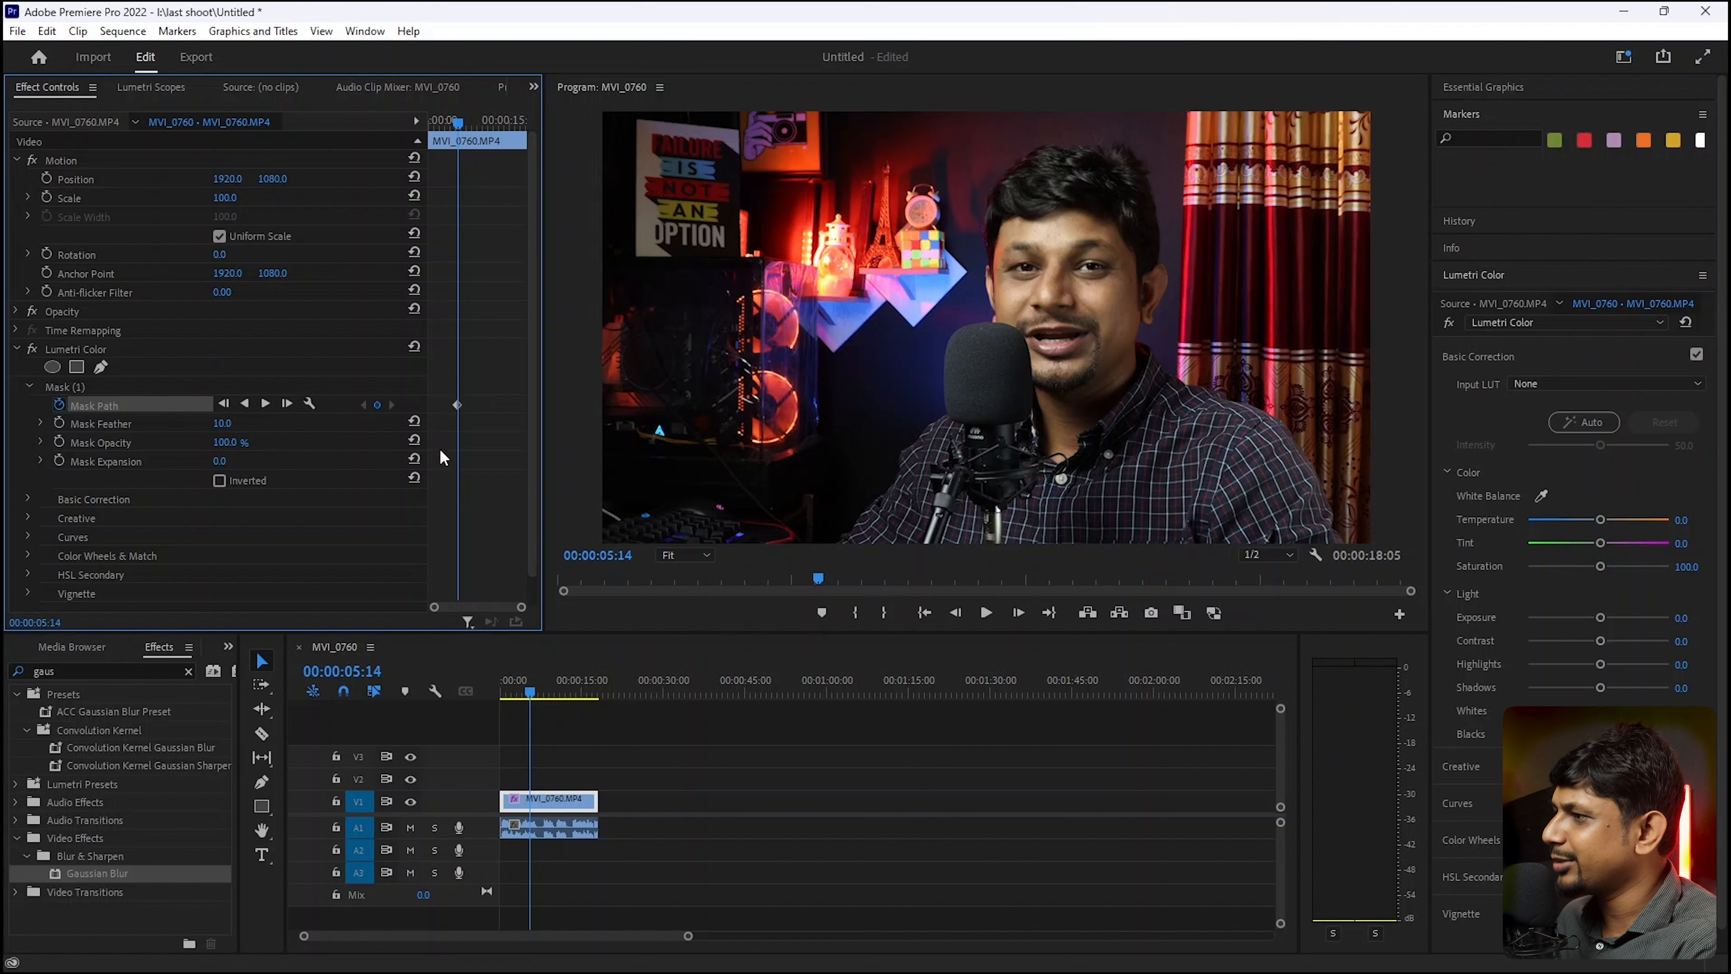
pyautogui.moveTo(458, 121); pyautogui.dragTo(421, 122)
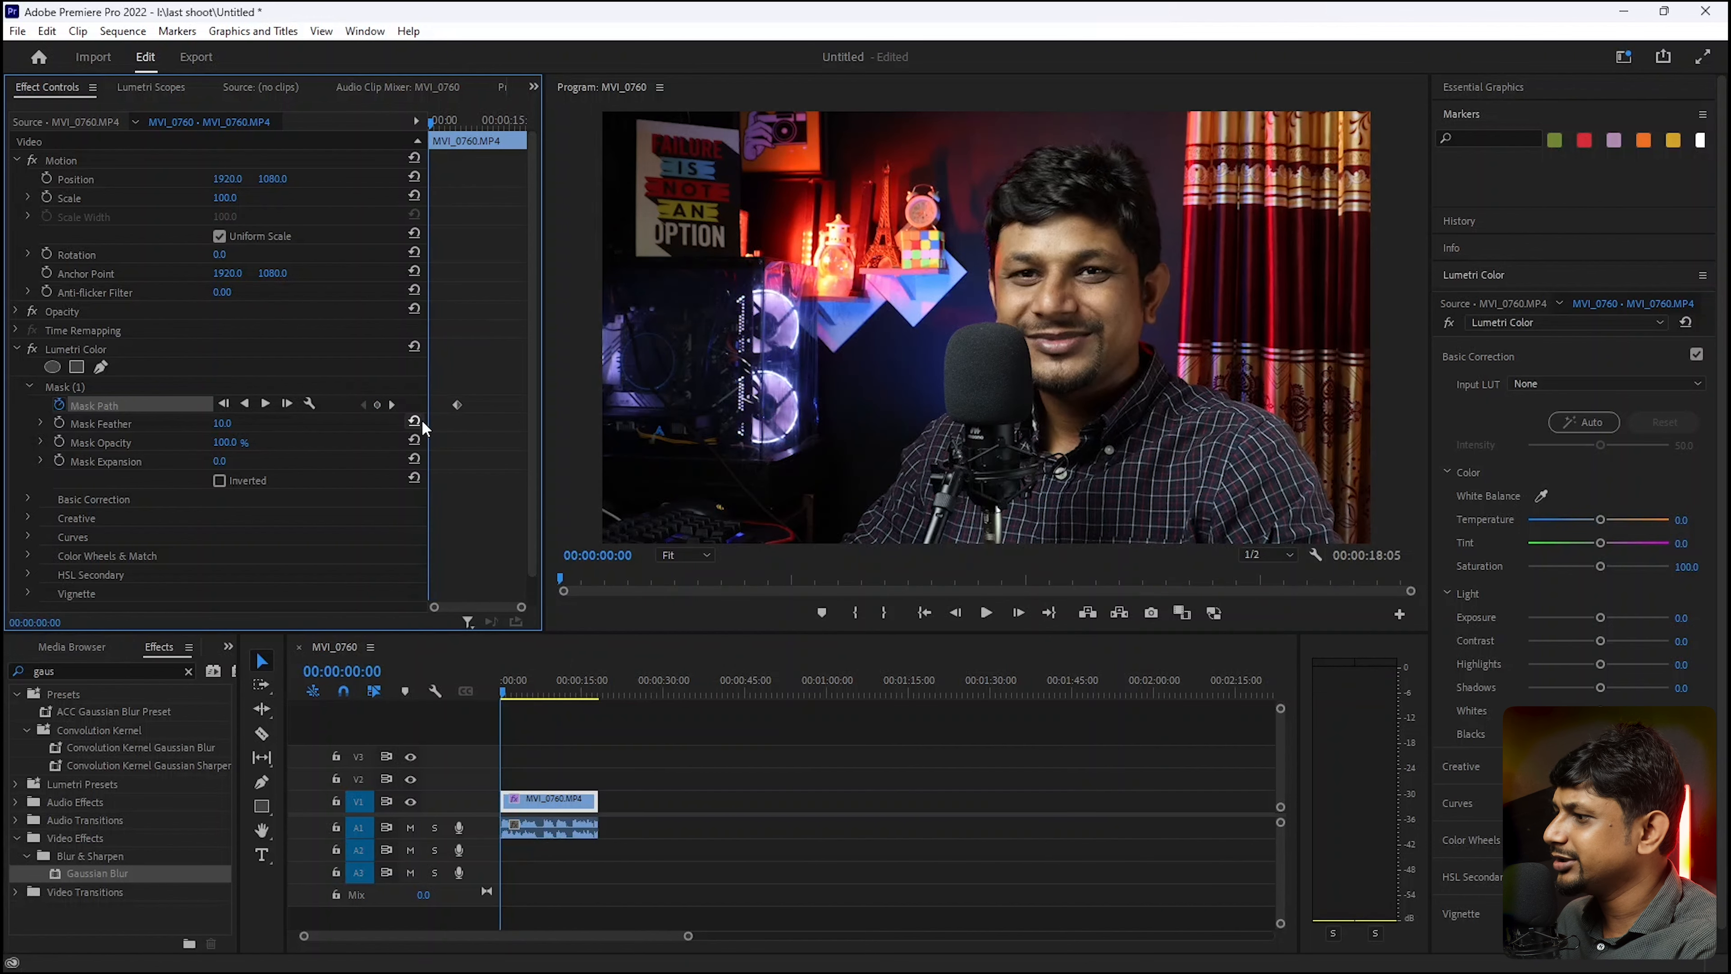
pyautogui.moveTo(457, 404); pyautogui.dragTo(13, 403)
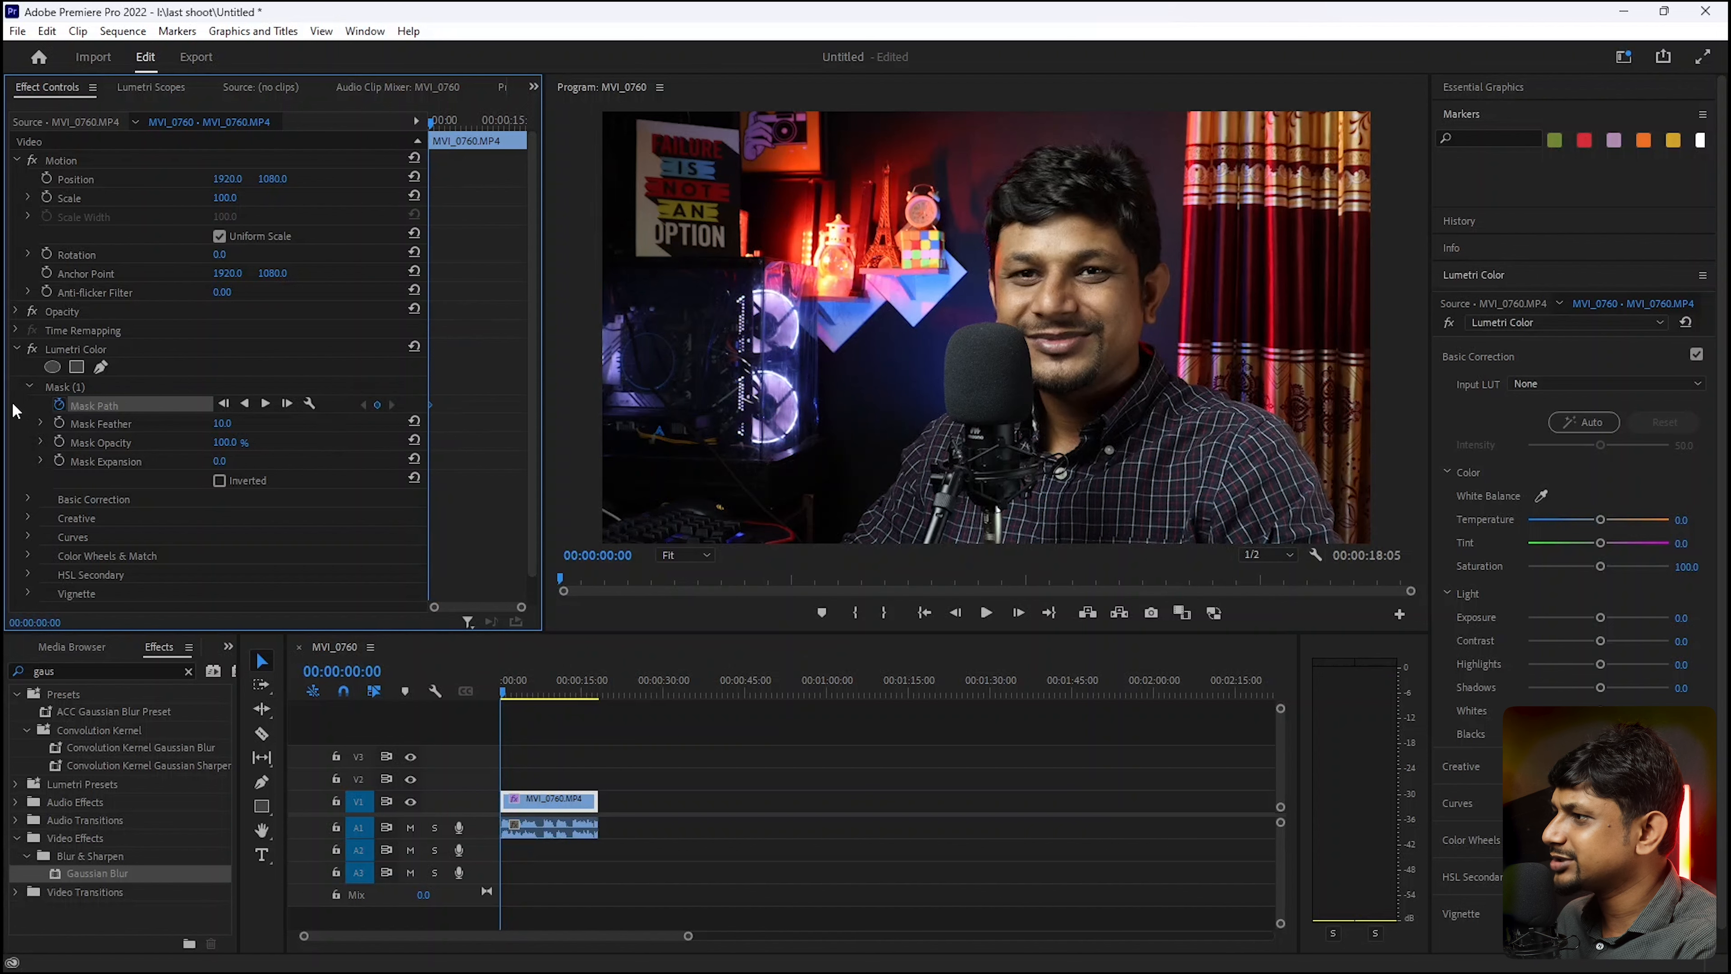
pyautogui.click(66, 385)
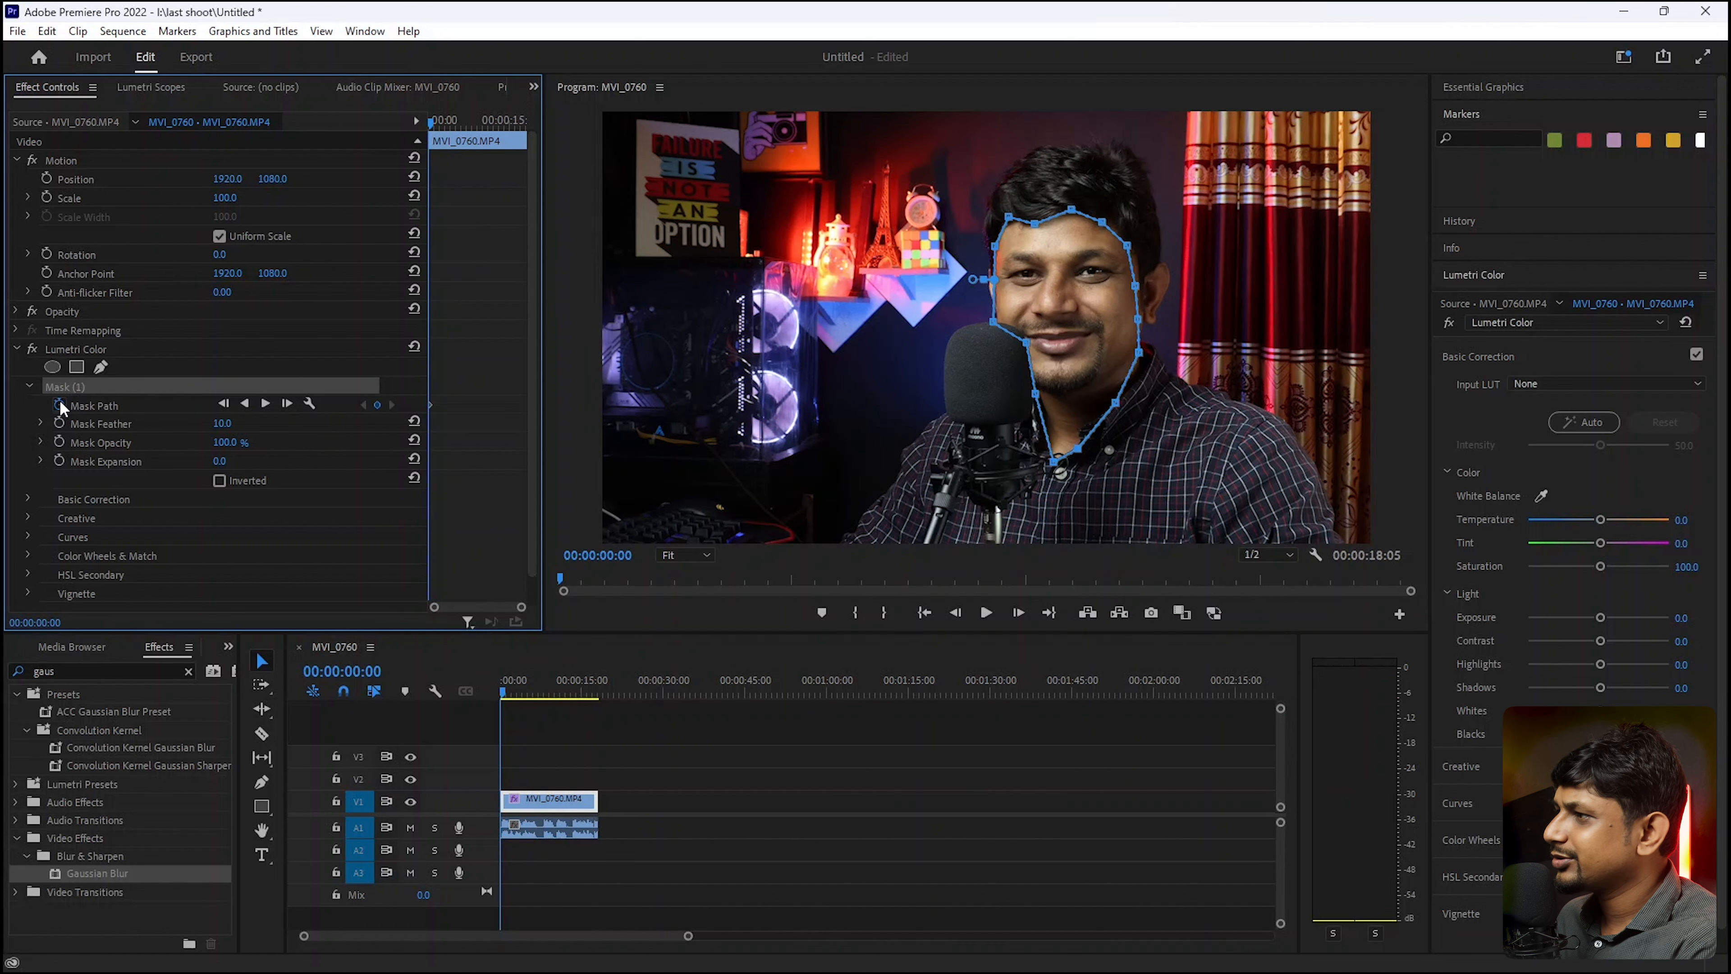
pyautogui.click(60, 404)
pyautogui.click(942, 522)
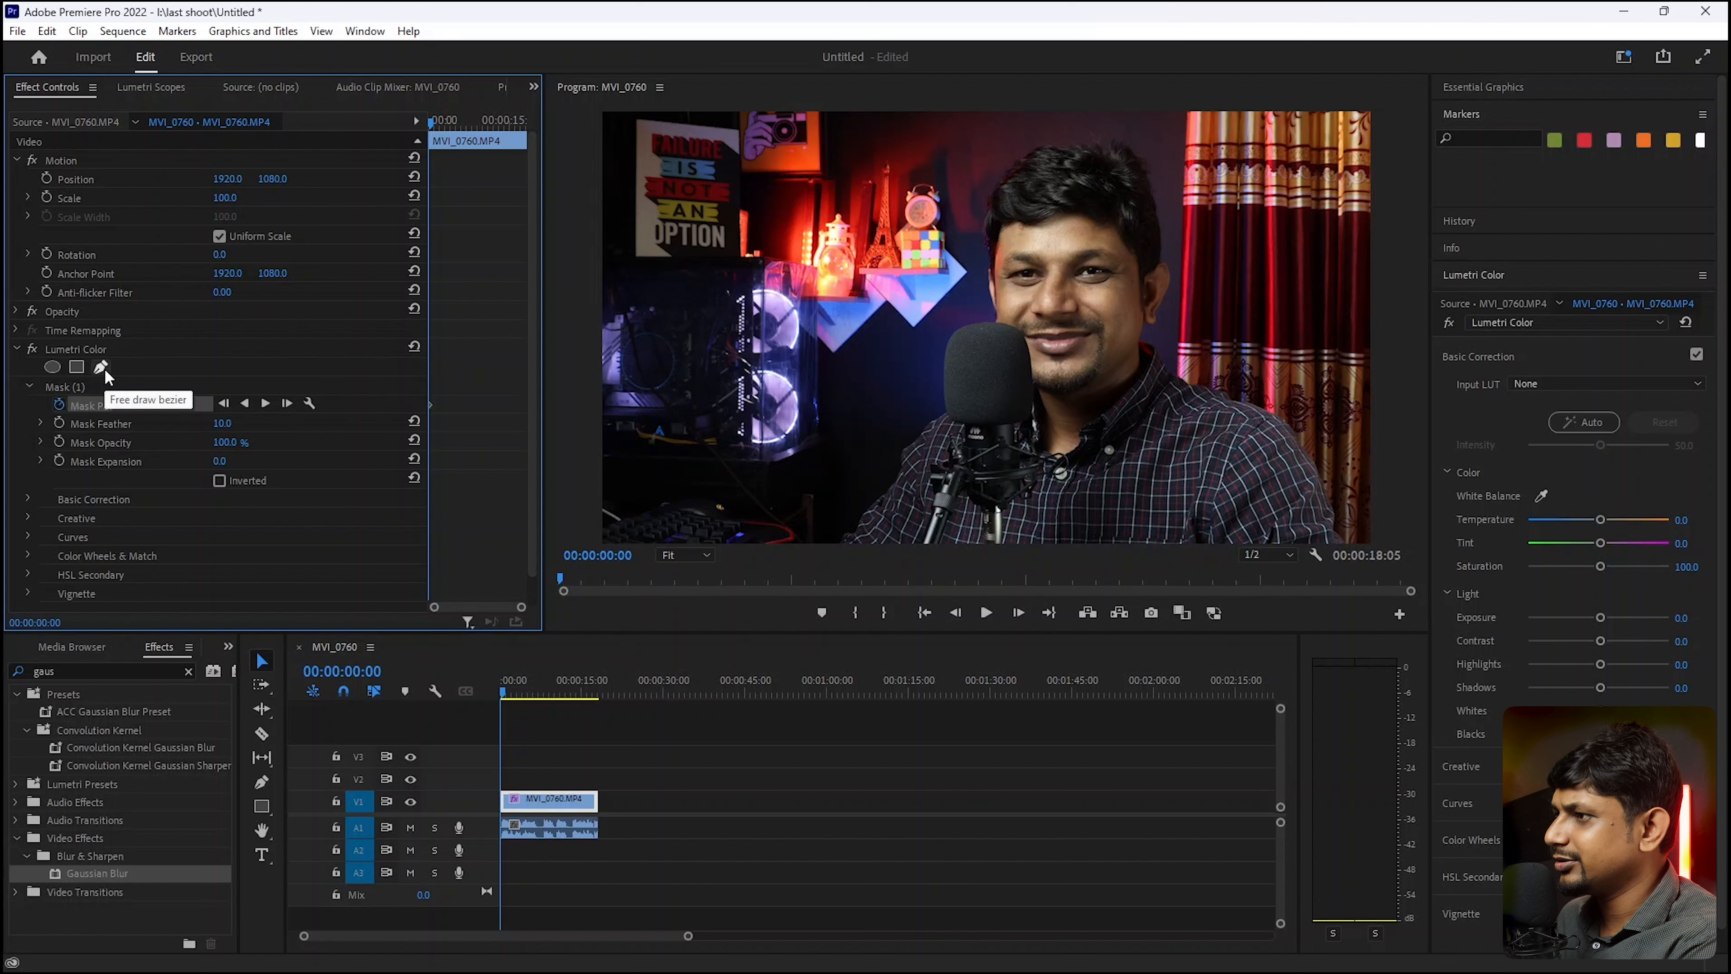
# - Track the face mask forward from the clip's start through to its end
pyautogui.click(75, 382)
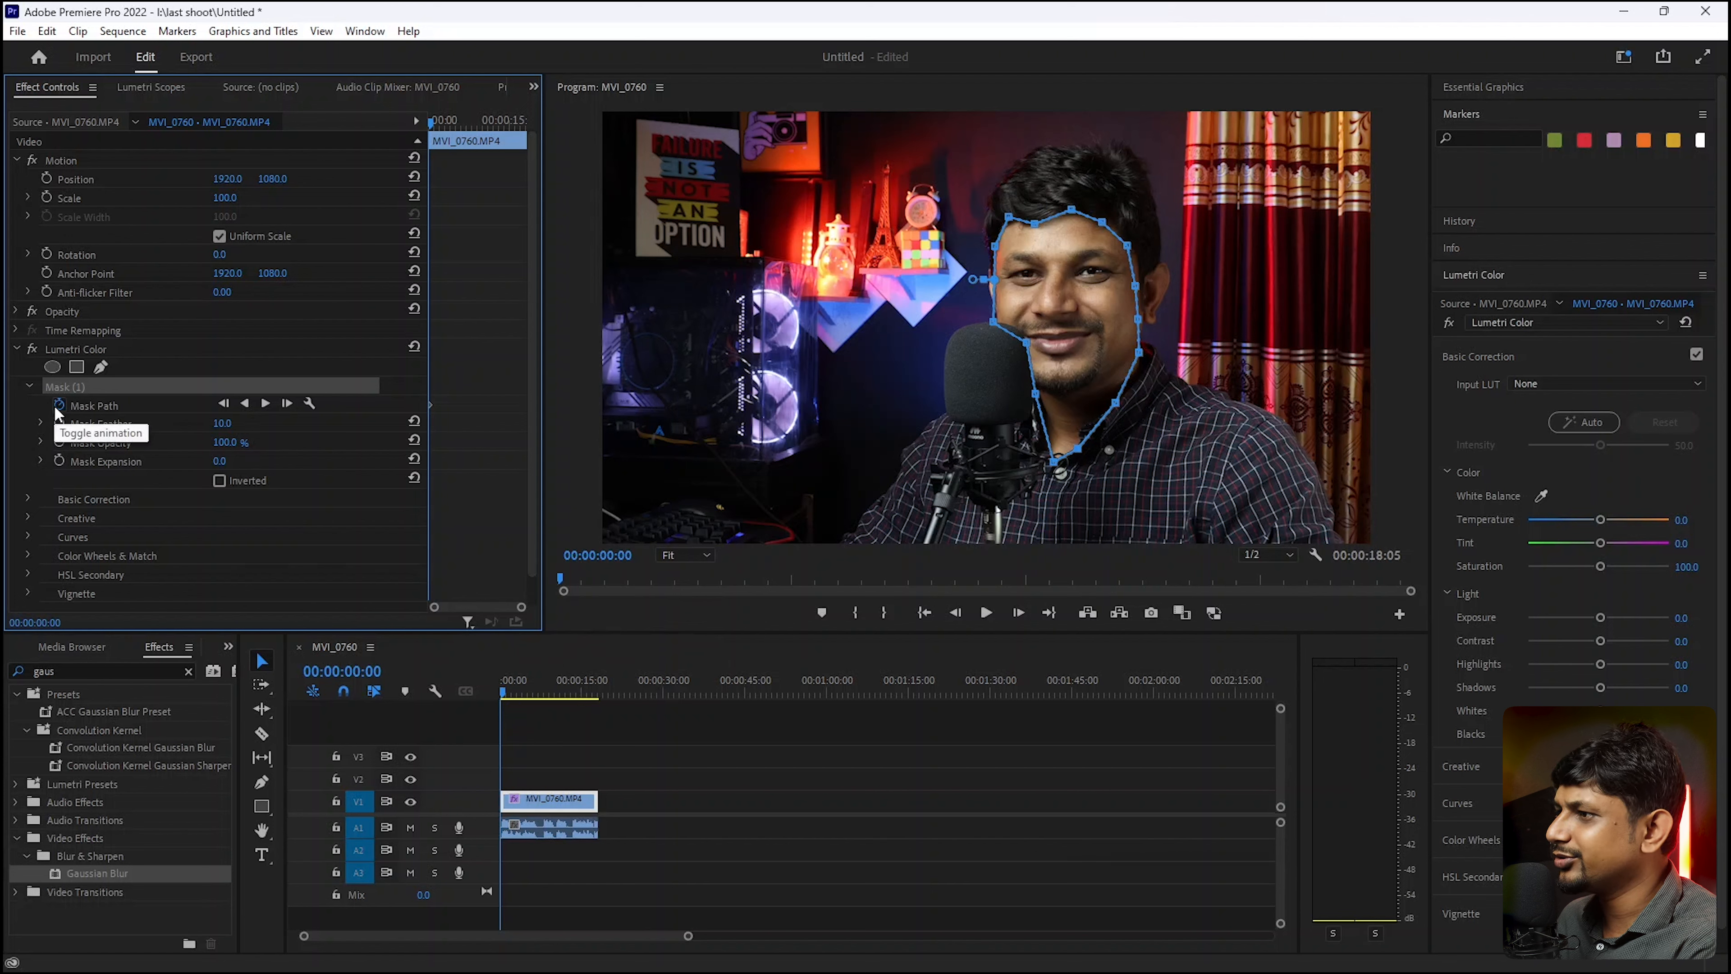
pyautogui.click(265, 403)
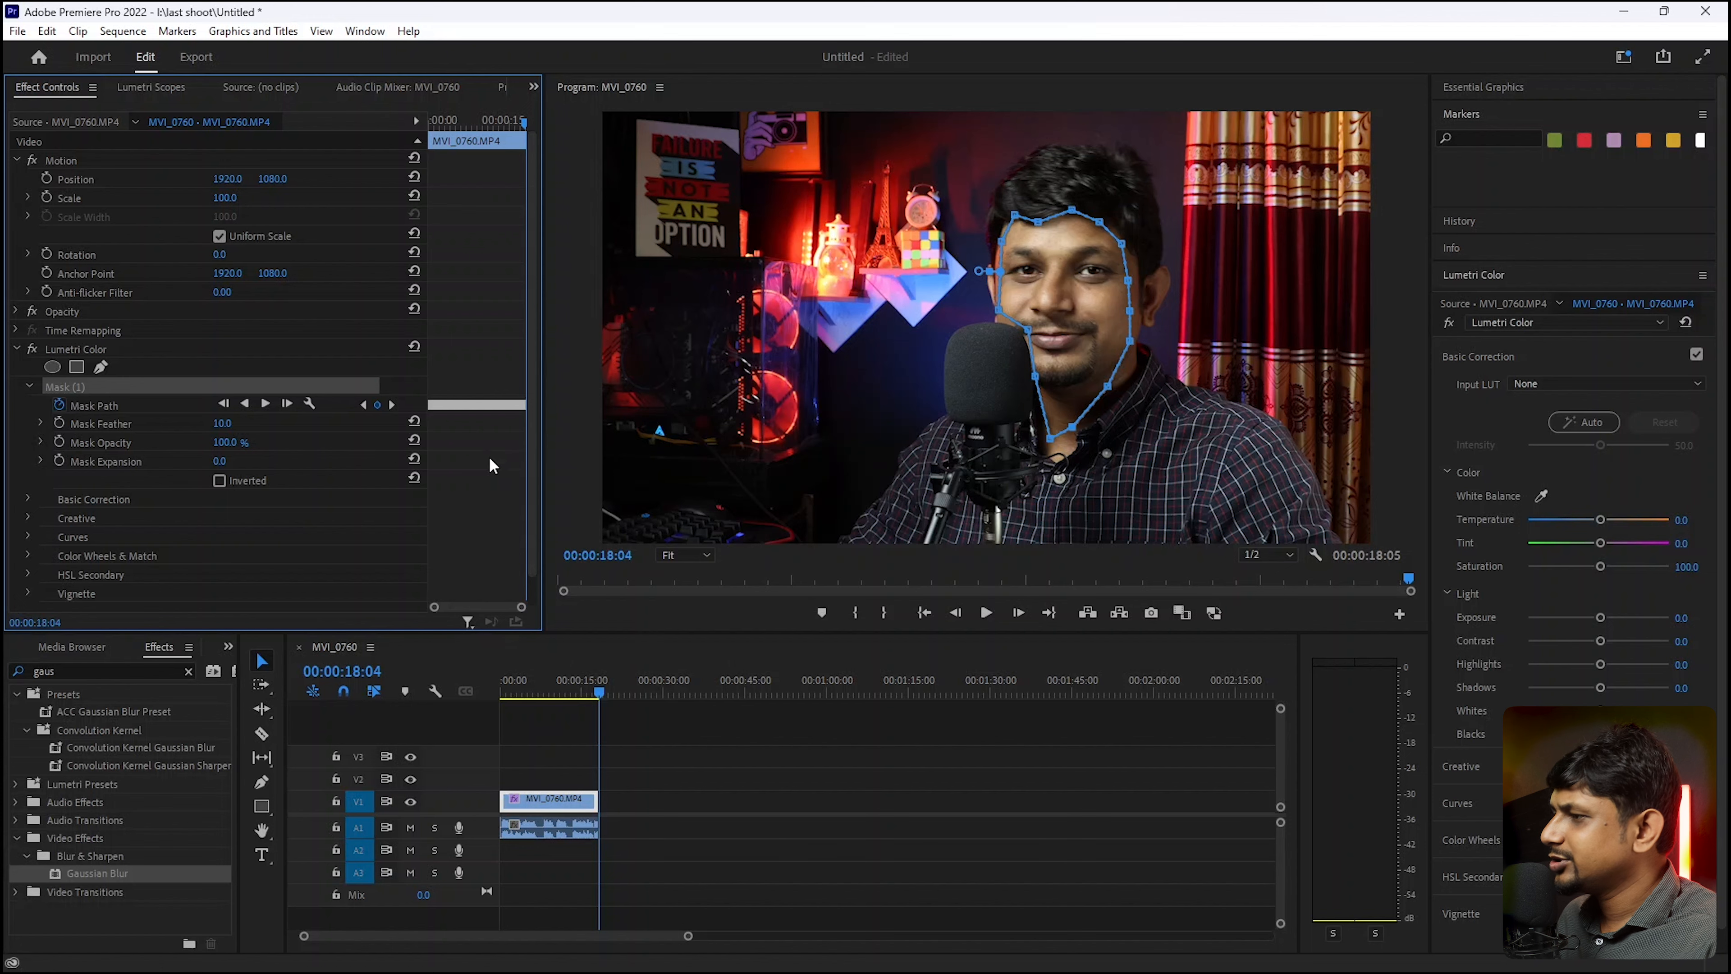
# - Play the clip from its beginning to check how the tracked mask follows the face
pyautogui.moveTo(603, 694); pyautogui.dragTo(503, 699)
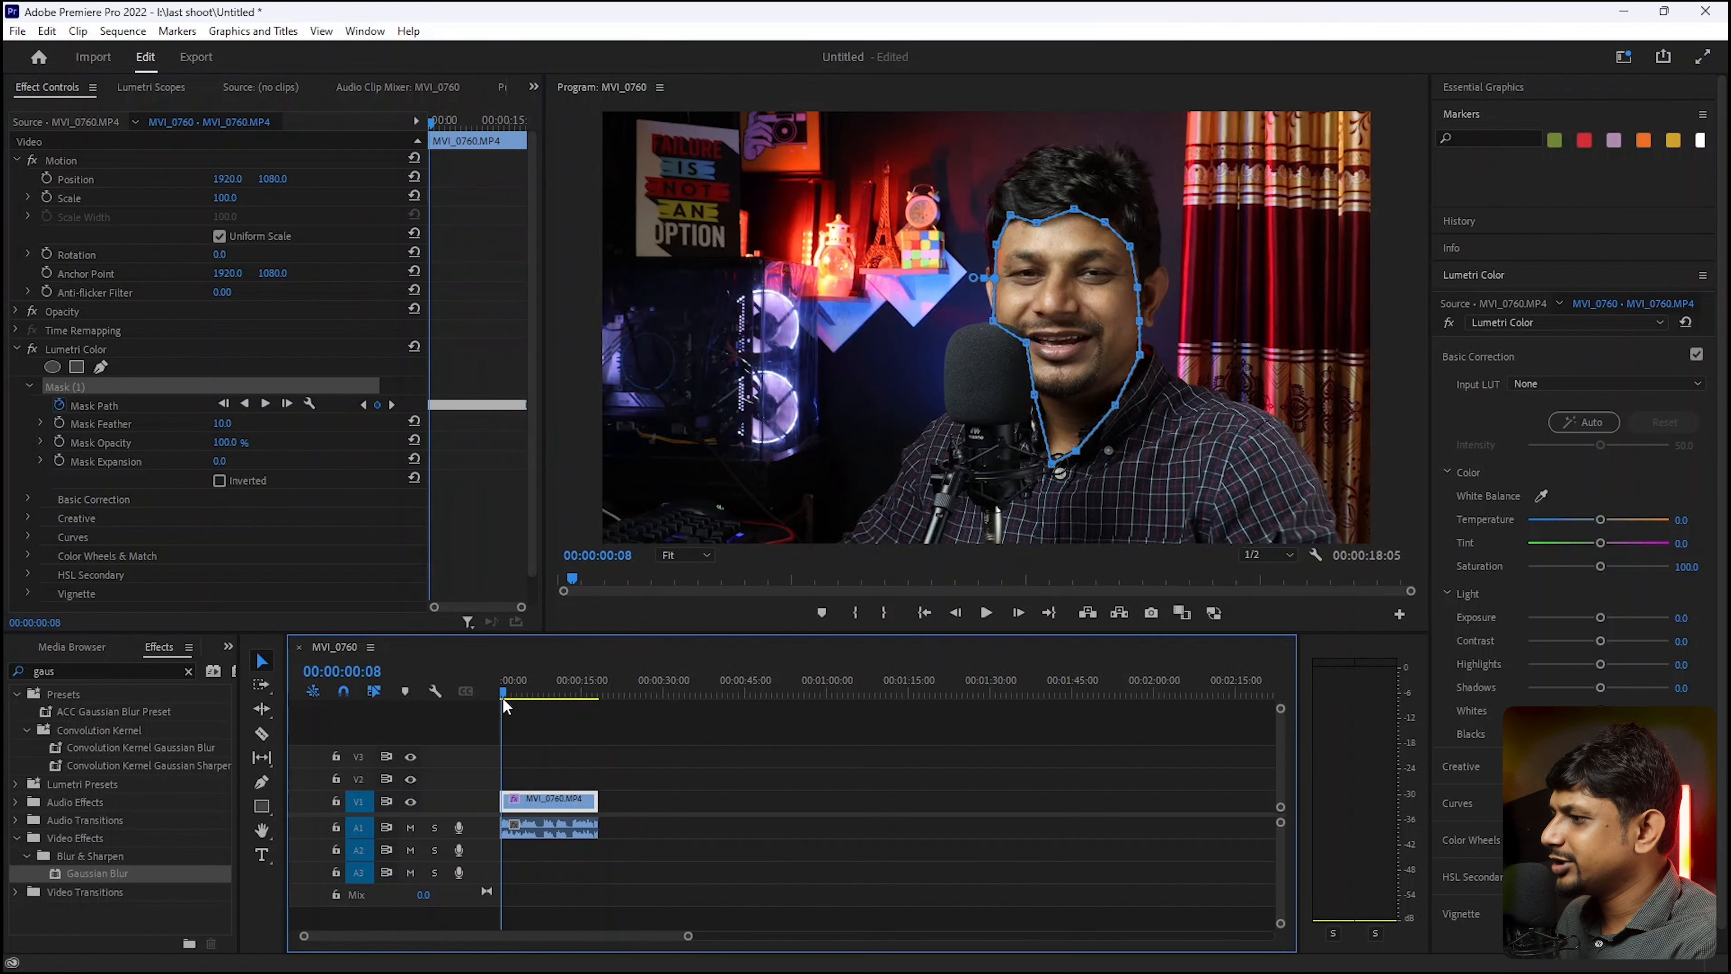
pyautogui.press('space')
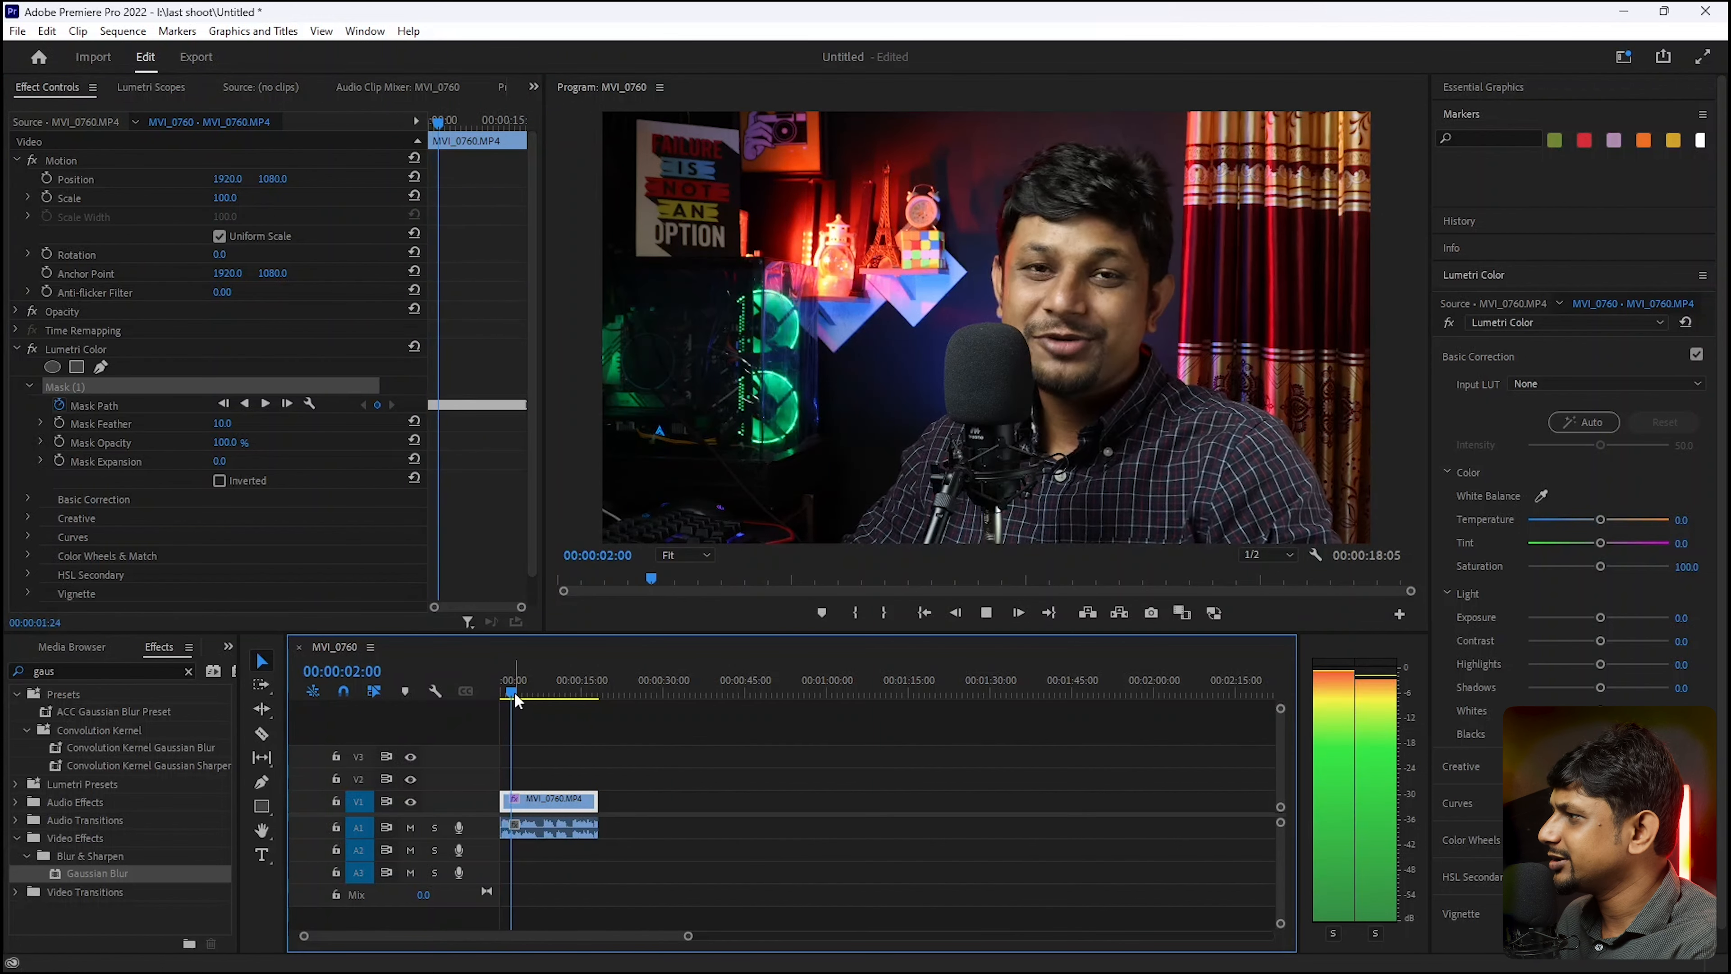
pyautogui.click(495, 696)
pyautogui.press('space')
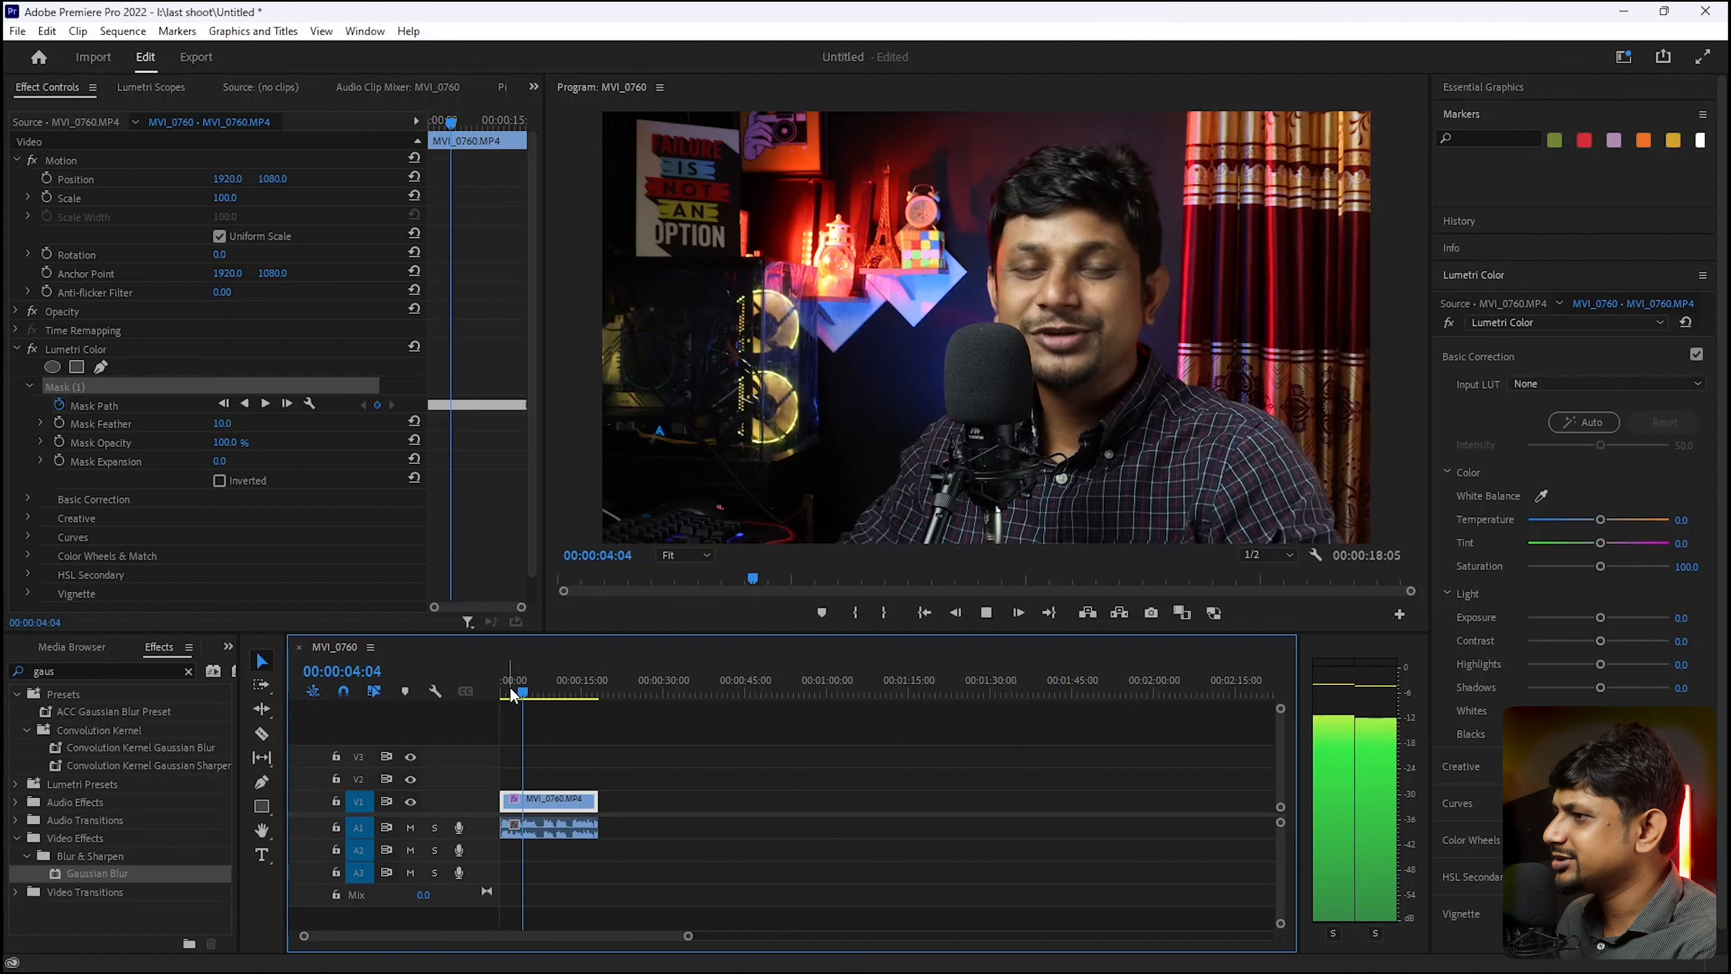
pyautogui.press('space')
# - Set the masked face's Lumetri exposure to 1.3 and play the clip from its start to review the brightening
pyautogui.moveTo(521, 699); pyautogui.dragTo(503, 696)
pyautogui.moveTo(1601, 618); pyautogui.dragTo(1617, 617)
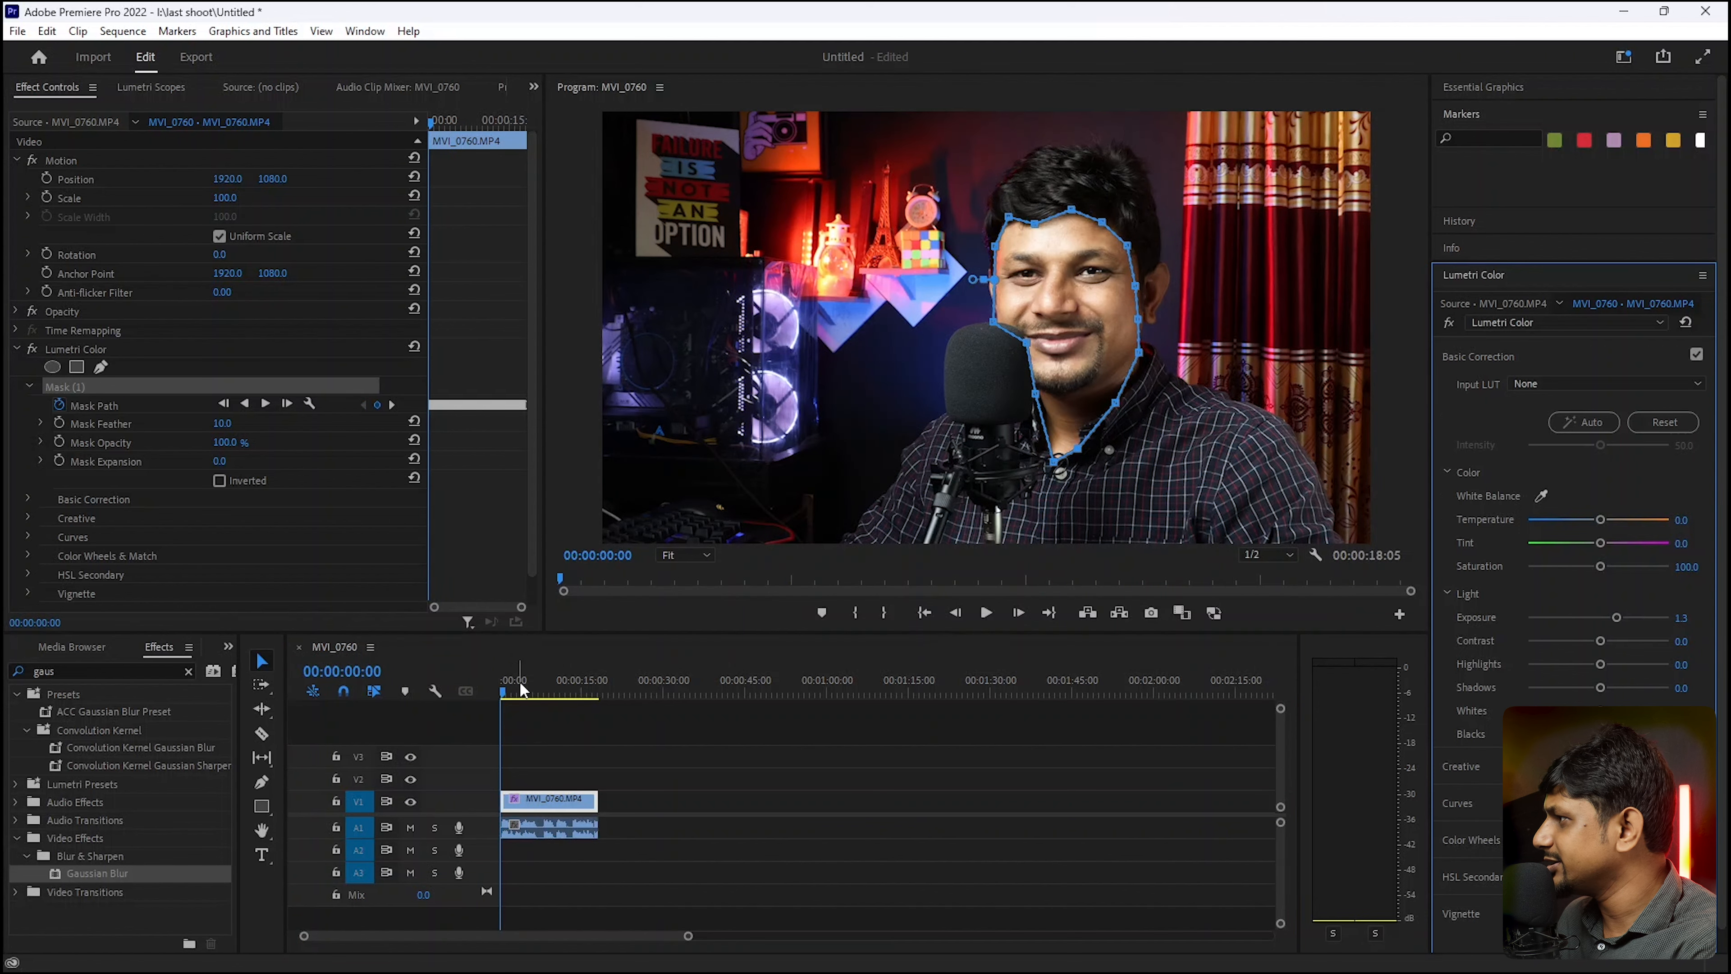
pyautogui.press('space')
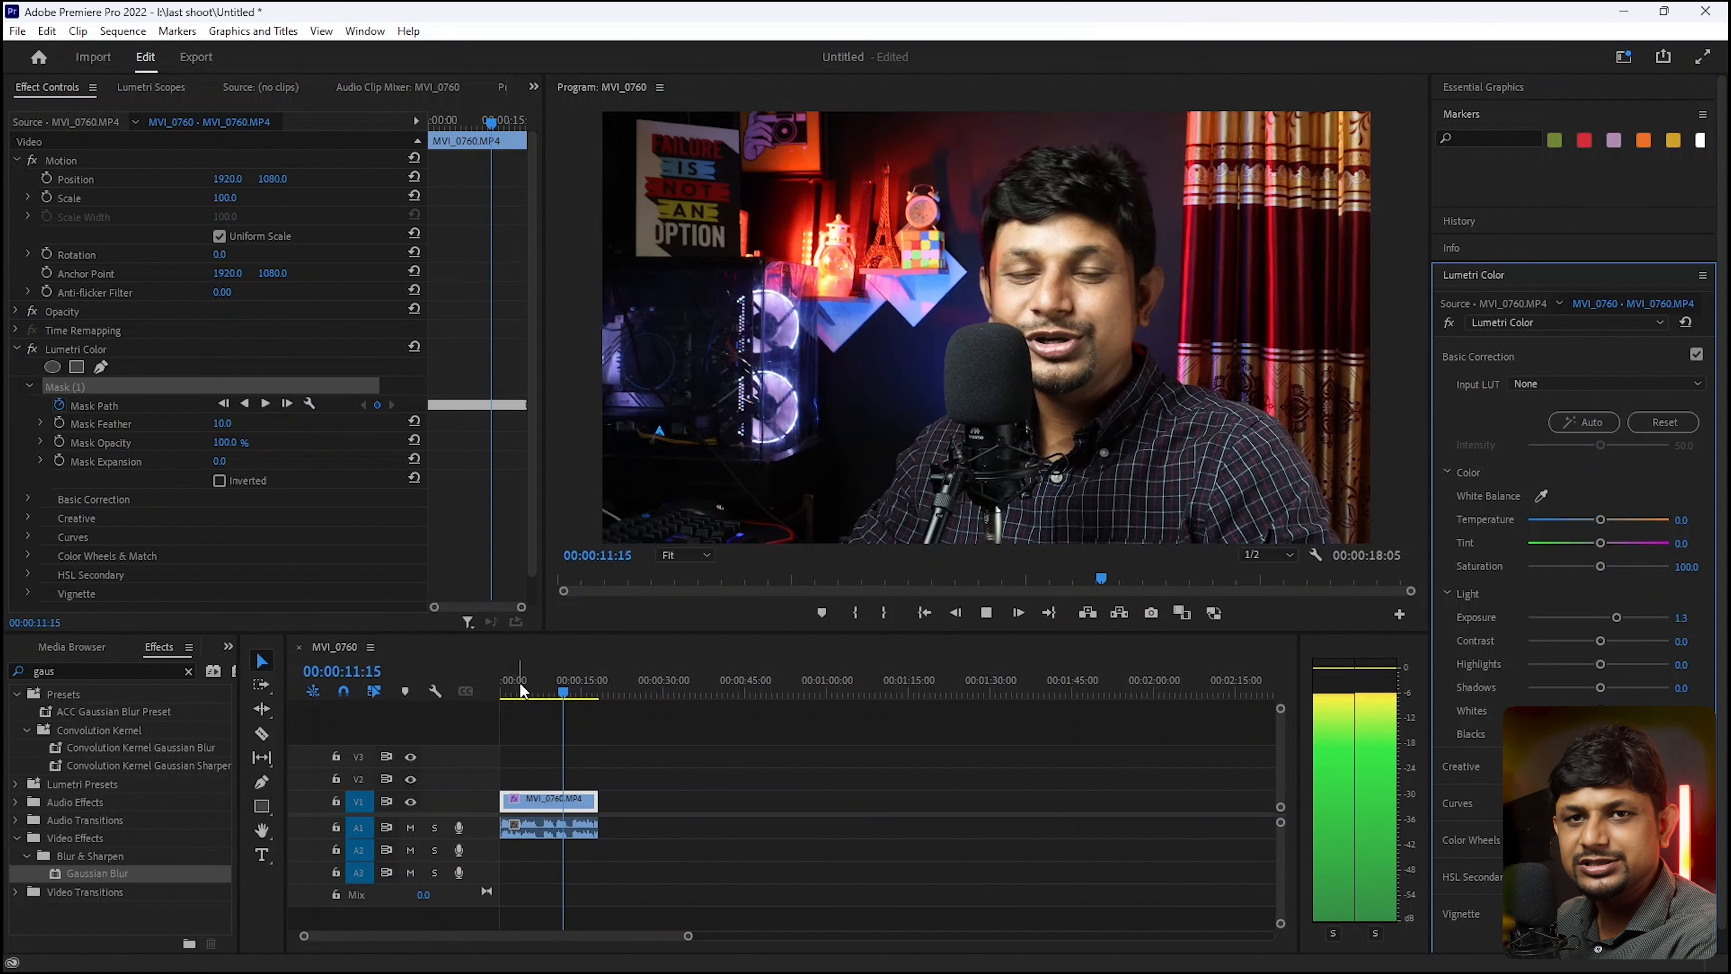
pyautogui.press('space')
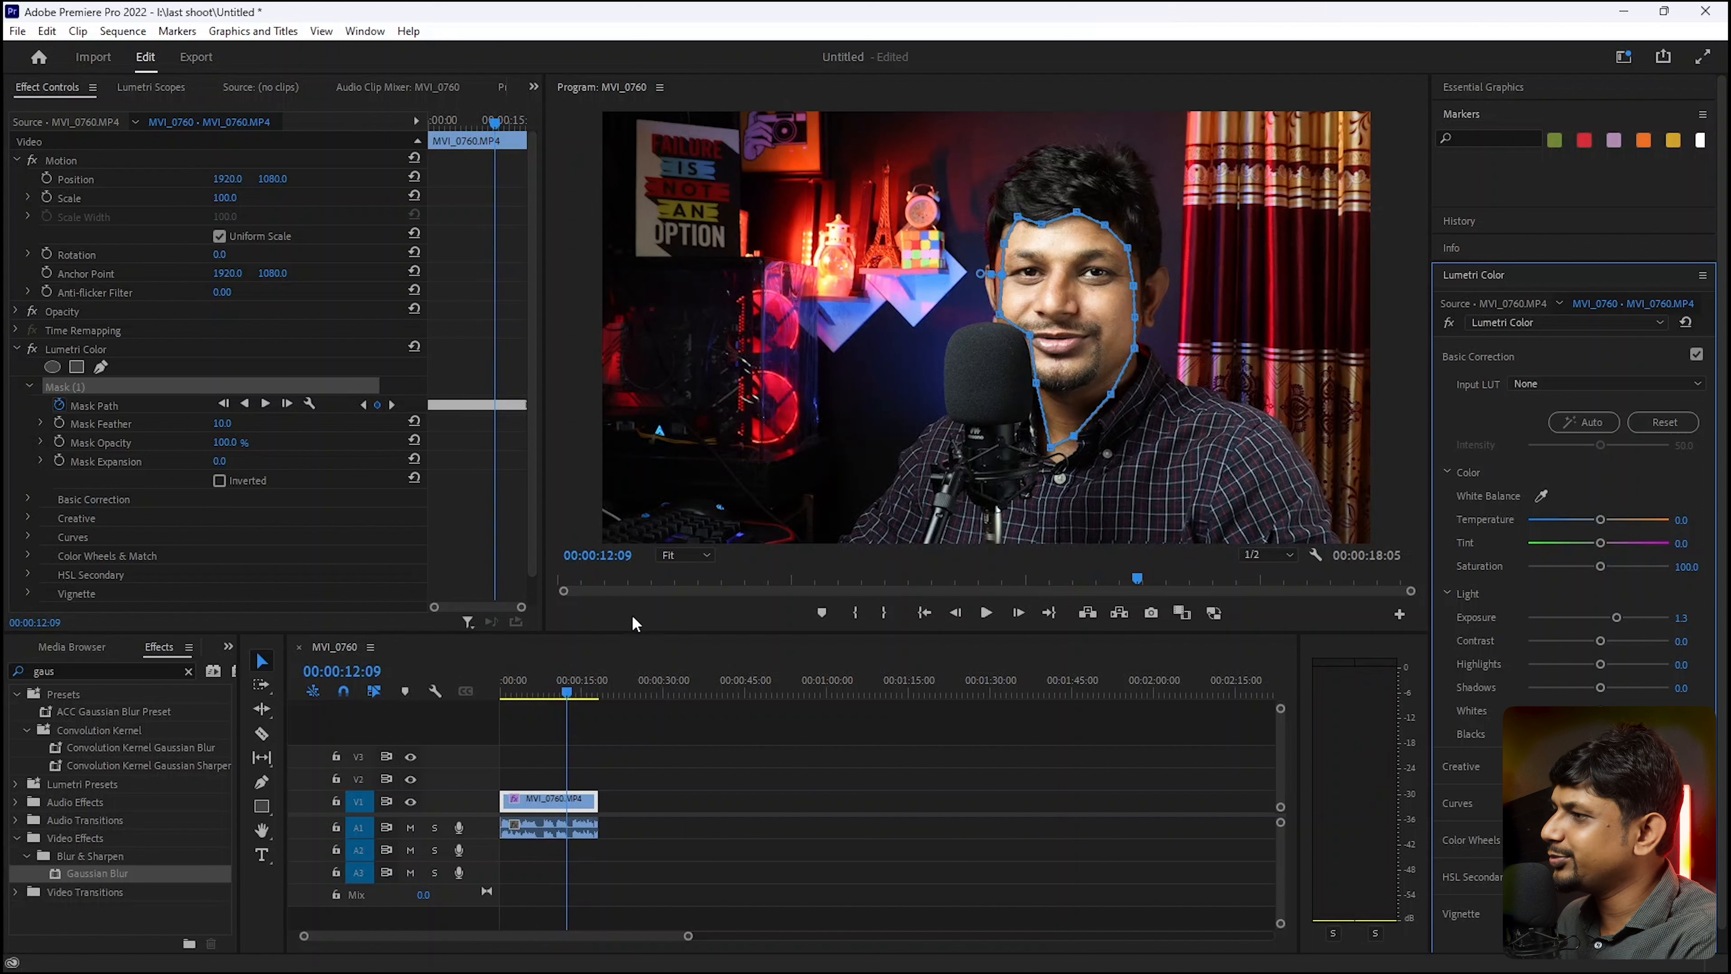